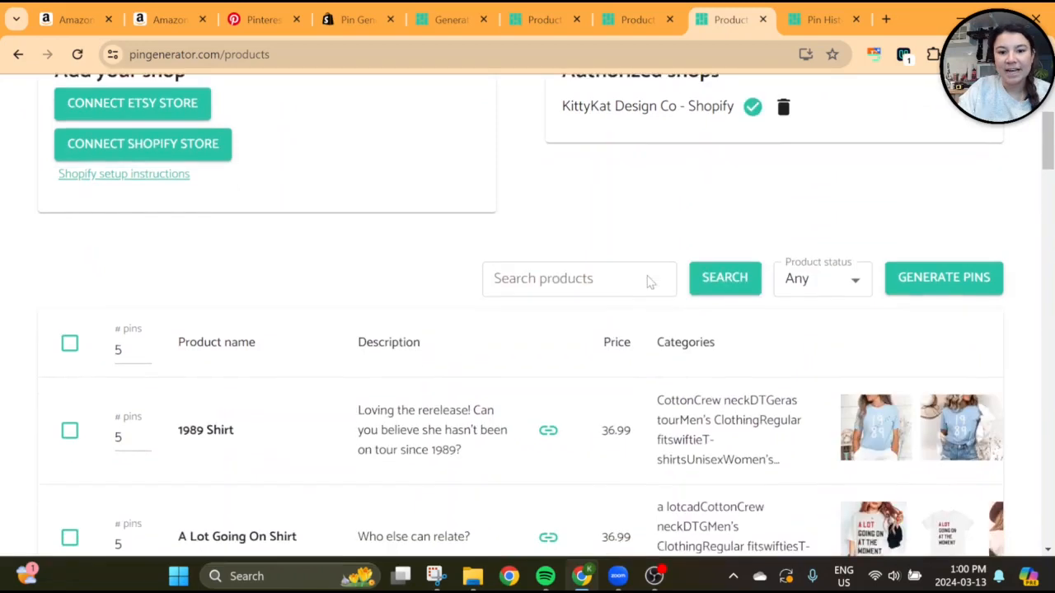
Search the product list for scrunchies and set the number of pins to 10 for both scrunchie products
{"action": "left_click", "coordinate": [648, 279]}
{"action": "type", "text": "scrunchie"}
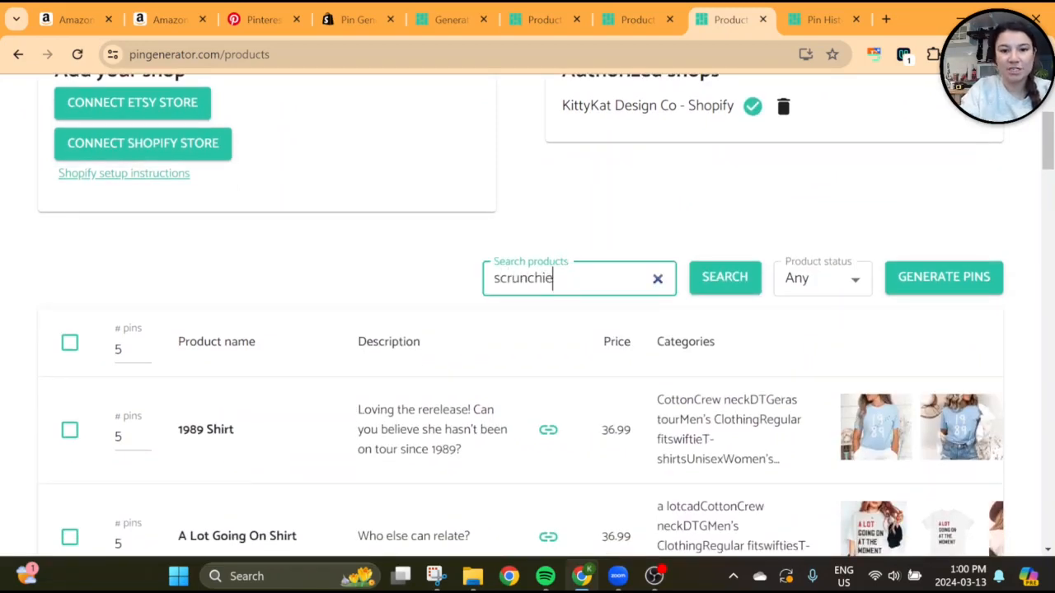
{"action": "key", "text": "Return"}
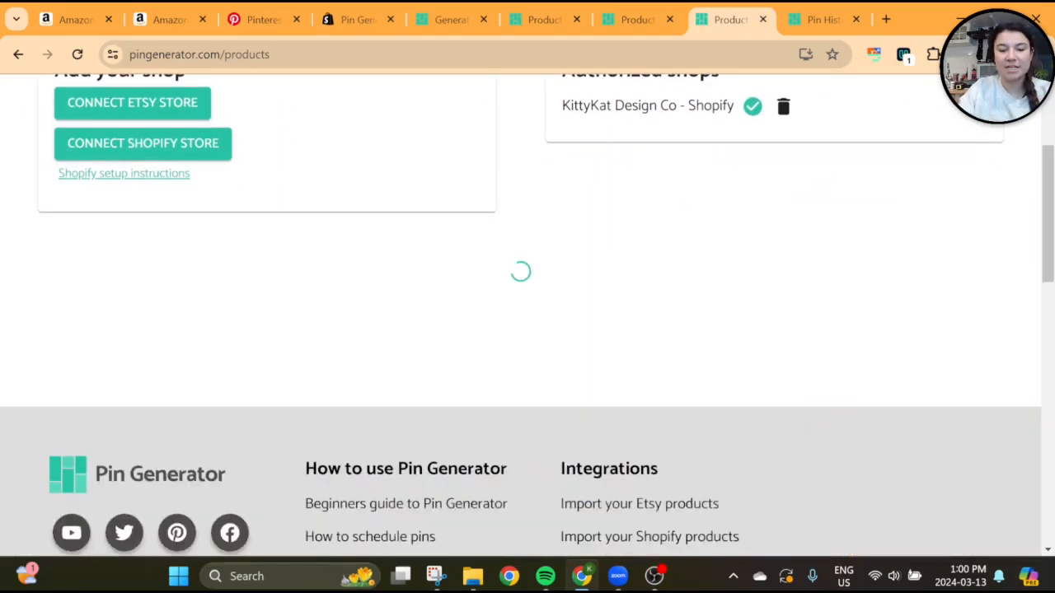
{"action": "scroll", "coordinate": [140, 460], "scroll_direction": "down", "scroll_amount": 1}
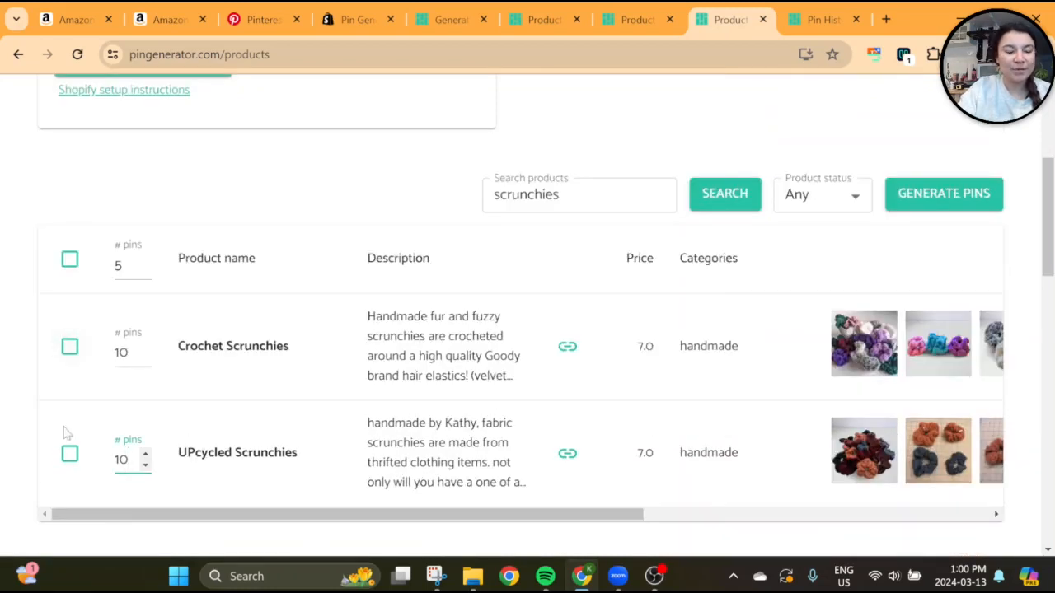
Generate pins for all listed scrunchie products and look through the generated designs
{"action": "left_click", "coordinate": [67, 269]}
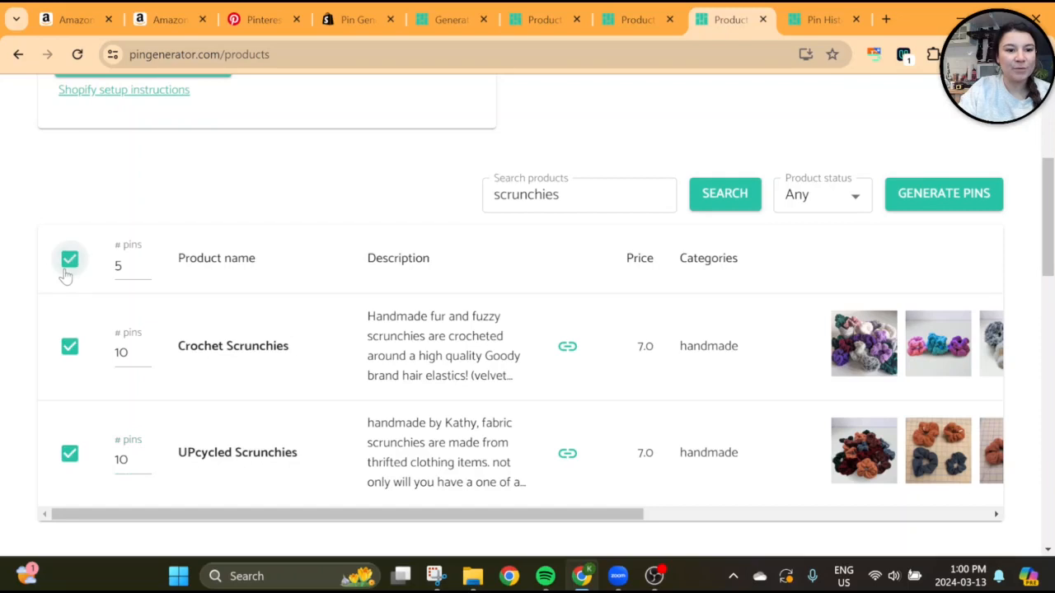
{"action": "left_click", "coordinate": [952, 196]}
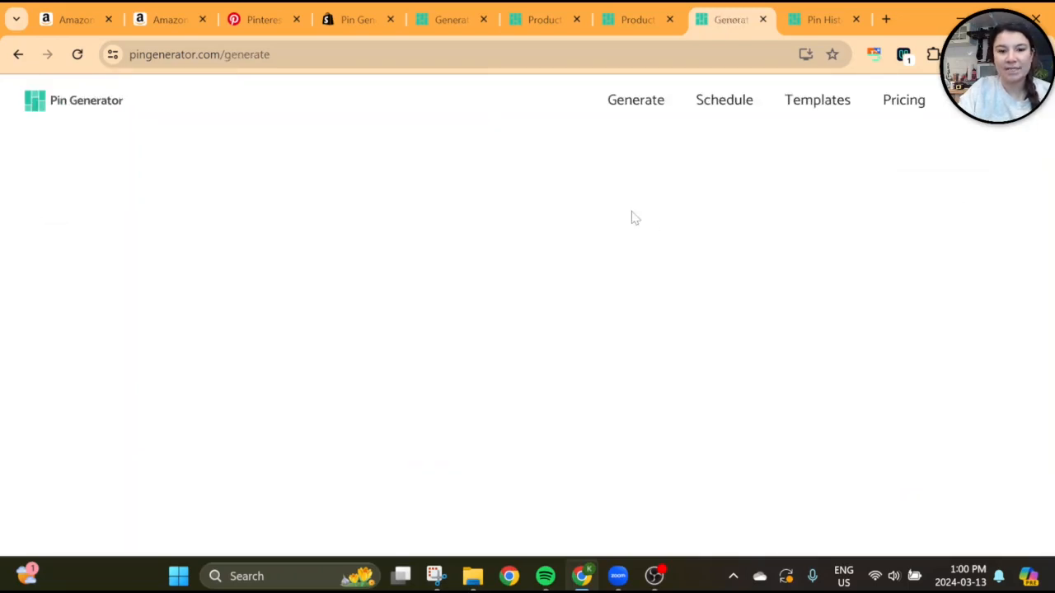
{"action": "scroll", "coordinate": [851, 321], "scroll_direction": "down", "scroll_amount": 6}
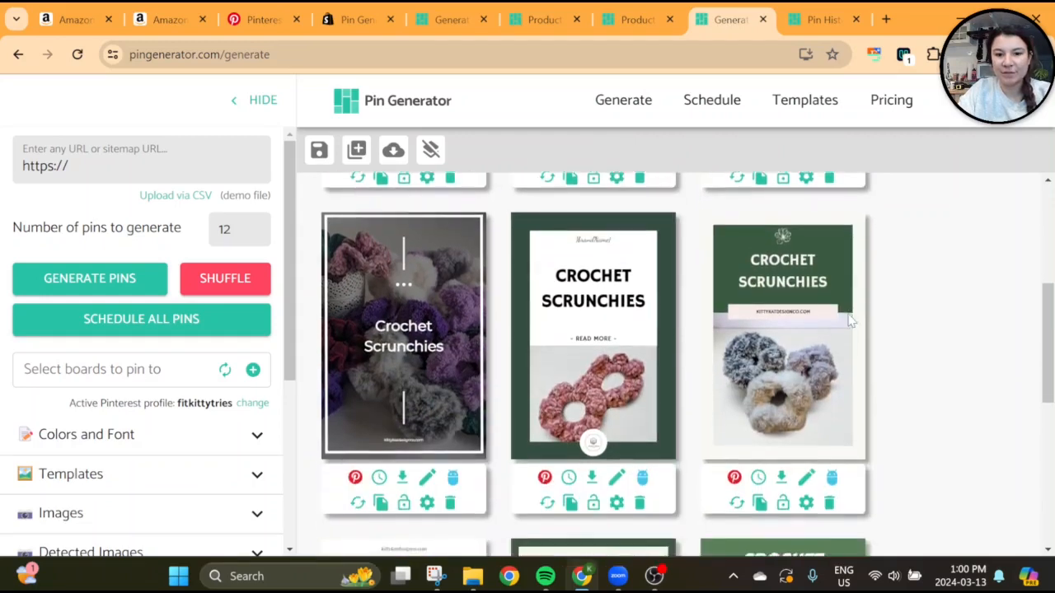
{"action": "scroll", "coordinate": [852, 321], "scroll_direction": "down", "scroll_amount": 3}
{"action": "scroll", "coordinate": [851, 322], "scroll_direction": "up", "scroll_amount": 4}
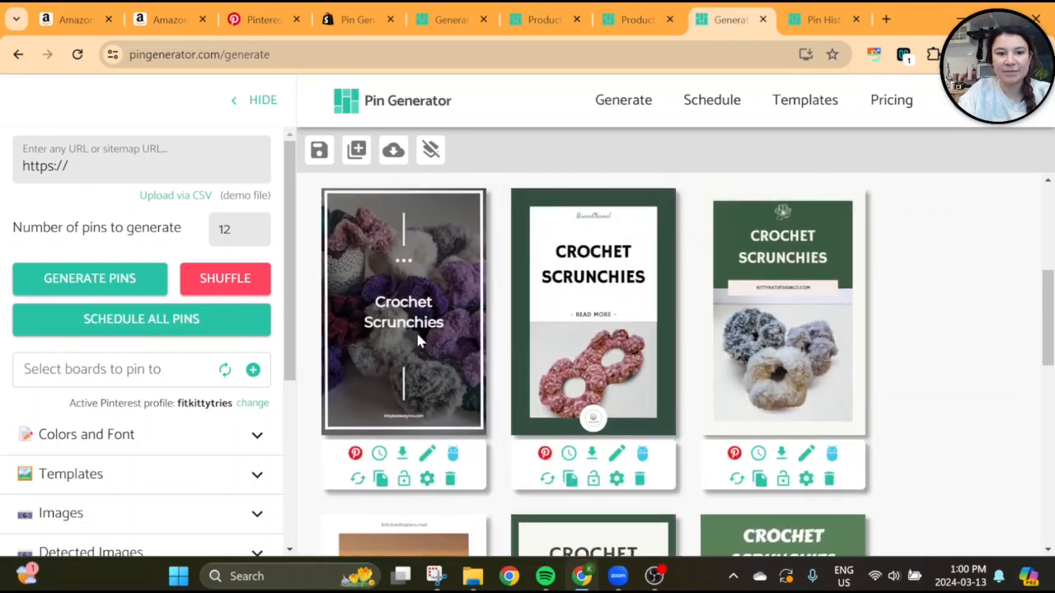
{"action": "scroll", "coordinate": [728, 390], "scroll_direction": "down", "scroll_amount": 8}
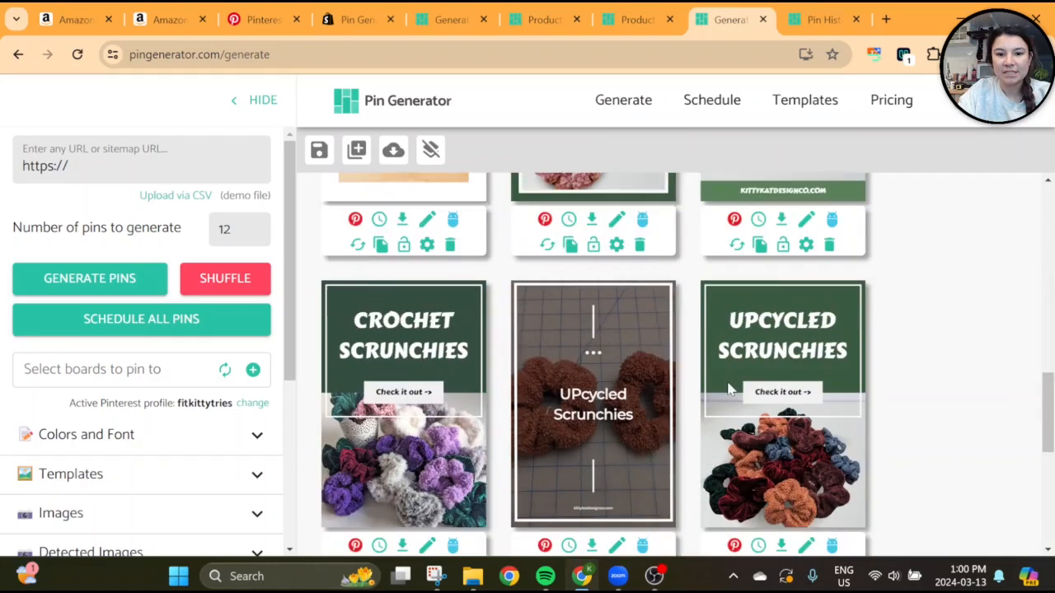
{"action": "scroll", "coordinate": [728, 390], "scroll_direction": "down", "scroll_amount": 7}
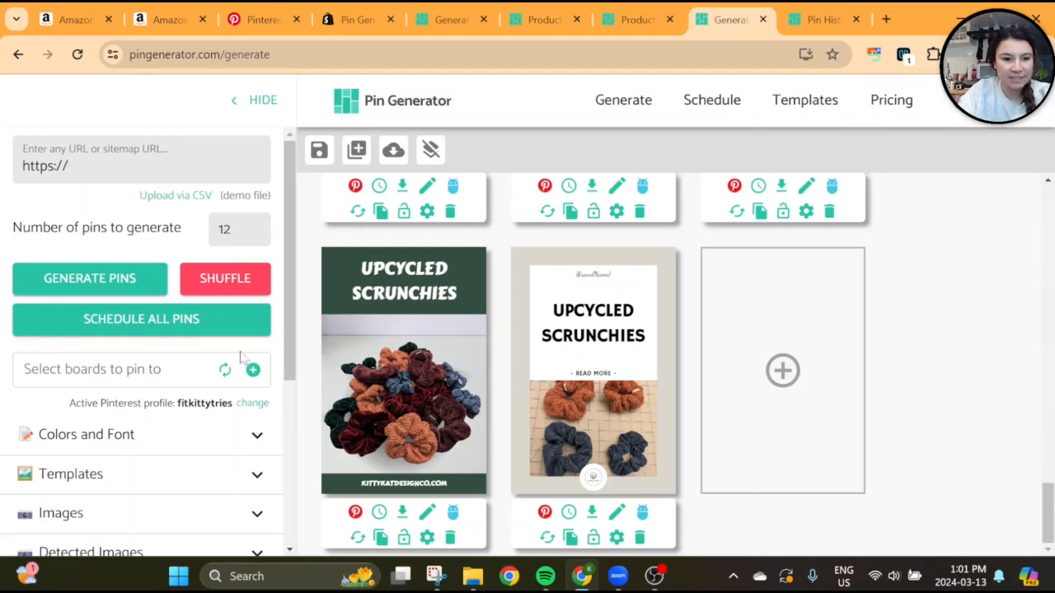
Open the color settings and apply the purple, pink and blue palette to the generated pins
{"action": "left_click", "coordinate": [256, 436]}
{"action": "scroll", "coordinate": [256, 429], "scroll_direction": "down", "scroll_amount": 1}
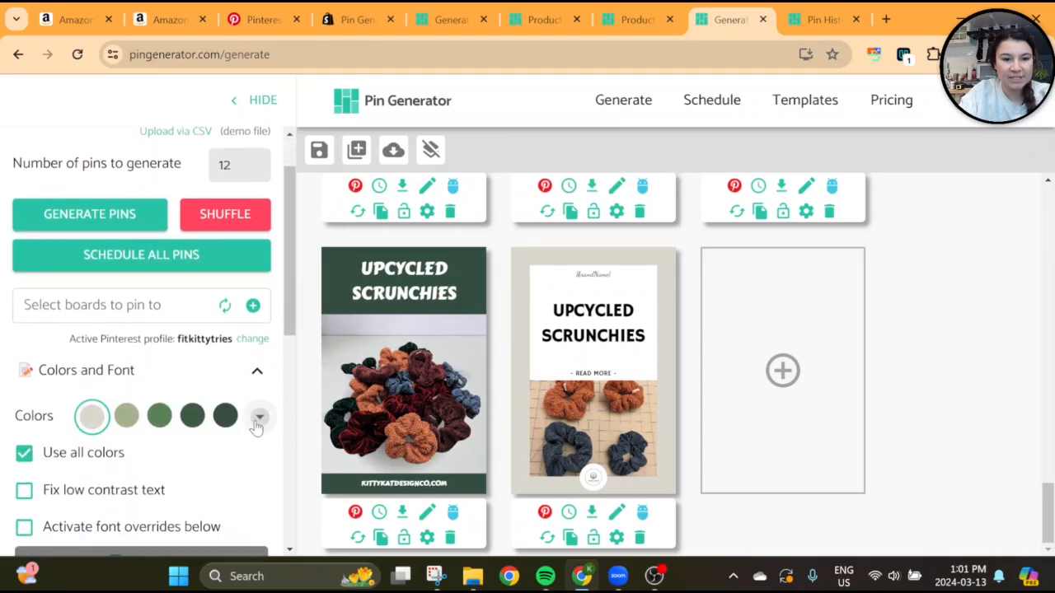
{"action": "left_click", "coordinate": [258, 420]}
{"action": "left_click", "coordinate": [284, 421]}
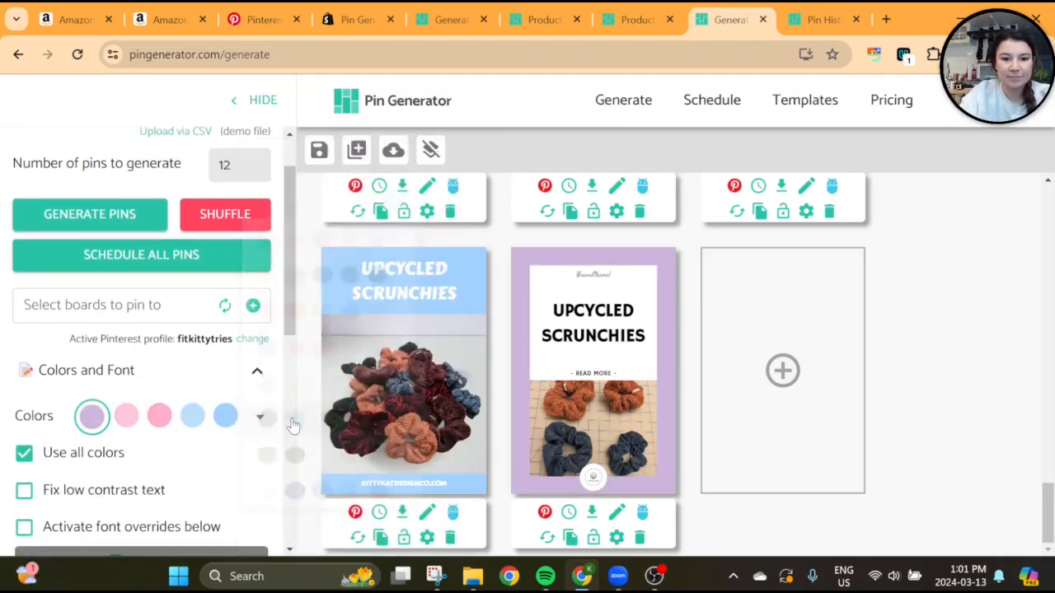
Try several other color palettes on the generated pins
{"action": "left_click", "coordinate": [259, 418]}
{"action": "left_click", "coordinate": [311, 332]}
{"action": "left_click", "coordinate": [260, 417]}
{"action": "left_click", "coordinate": [347, 419]}
{"action": "left_click", "coordinate": [259, 417]}
{"action": "scroll", "coordinate": [277, 429], "scroll_direction": "down", "scroll_amount": 3}
{"action": "left_click", "coordinate": [276, 427]}
{"action": "left_click", "coordinate": [267, 417]}
{"action": "scroll", "coordinate": [269, 419], "scroll_direction": "down", "scroll_amount": 3}
{"action": "left_click", "coordinate": [272, 416]}
{"action": "left_click", "coordinate": [273, 421]}
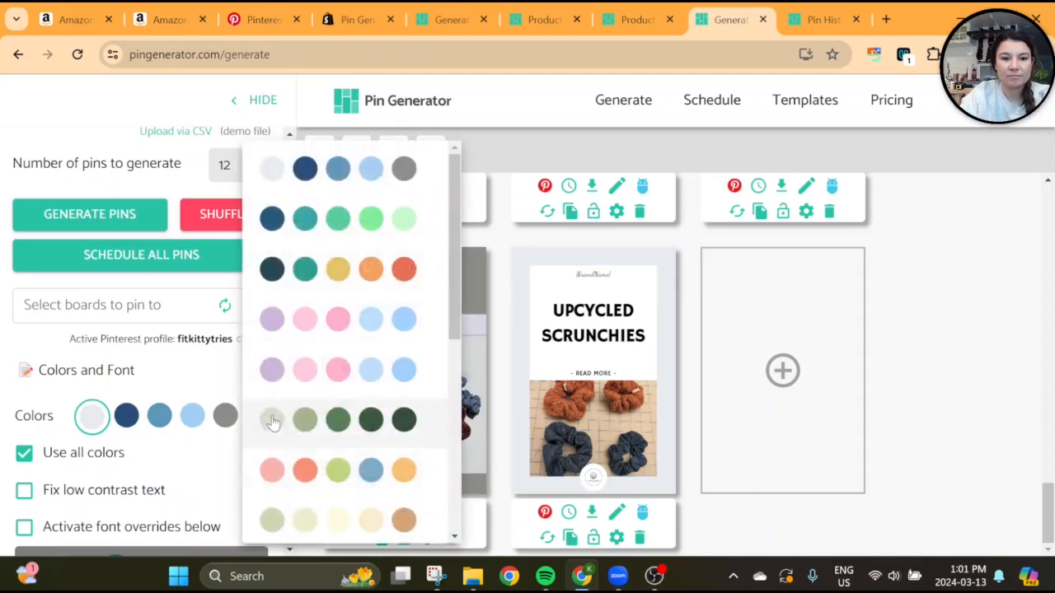
{"action": "left_click", "coordinate": [283, 466]}
Apply the palette running from dark teal through pale blue to terracotta orange to the pins
{"action": "left_click", "coordinate": [260, 417]}
{"action": "scroll", "coordinate": [268, 433], "scroll_direction": "down", "scroll_amount": 3}
{"action": "left_click", "coordinate": [291, 456]}
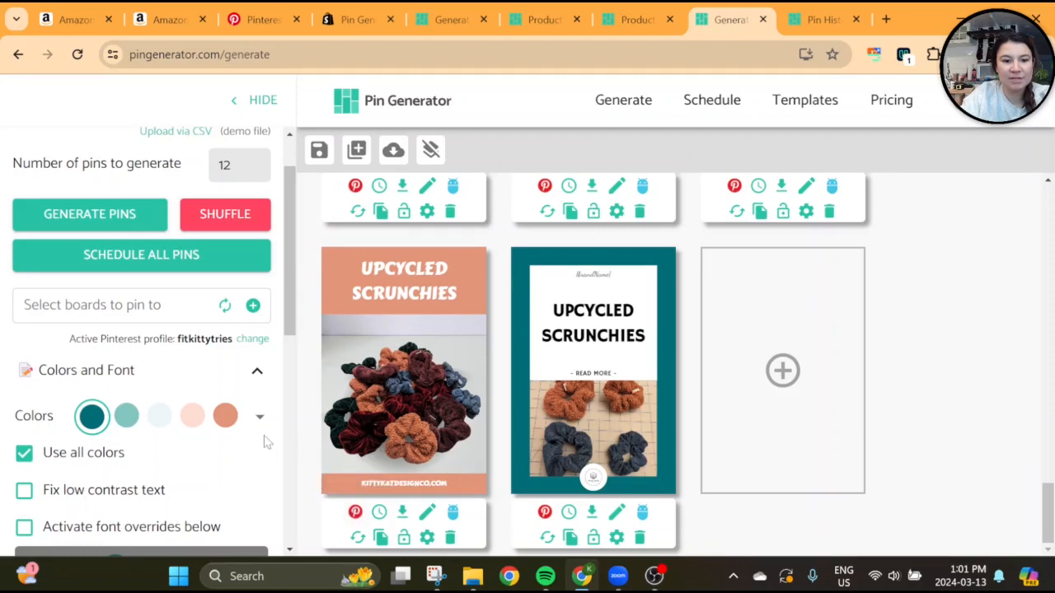
Open the AI options for rewriting pin titles and descriptions
{"action": "scroll", "coordinate": [264, 443], "scroll_direction": "down", "scroll_amount": 6}
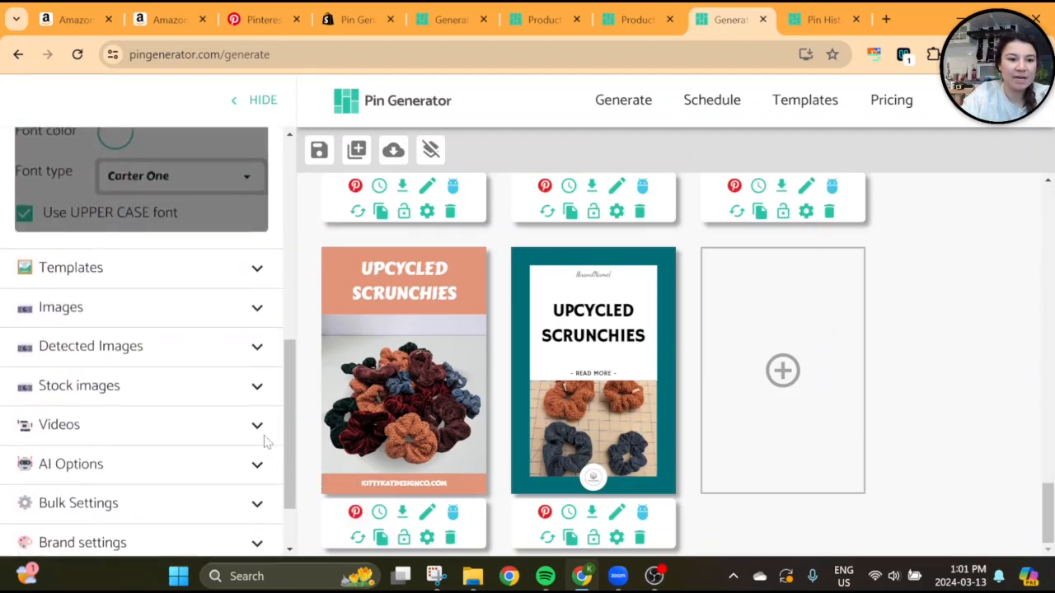
{"action": "left_click", "coordinate": [154, 381]}
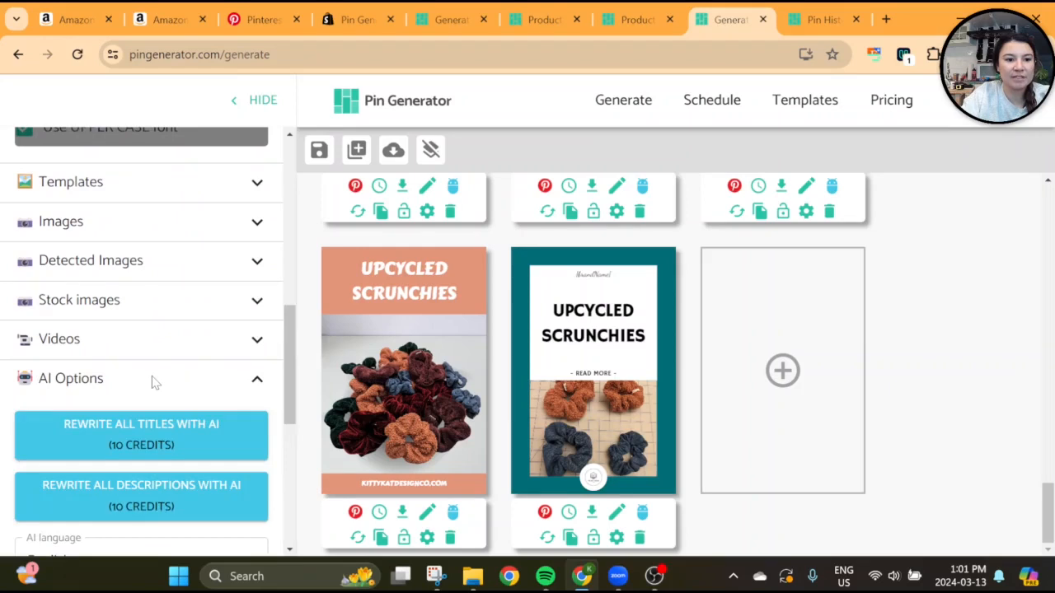
{"action": "scroll", "coordinate": [144, 370], "scroll_direction": "down", "scroll_amount": 1}
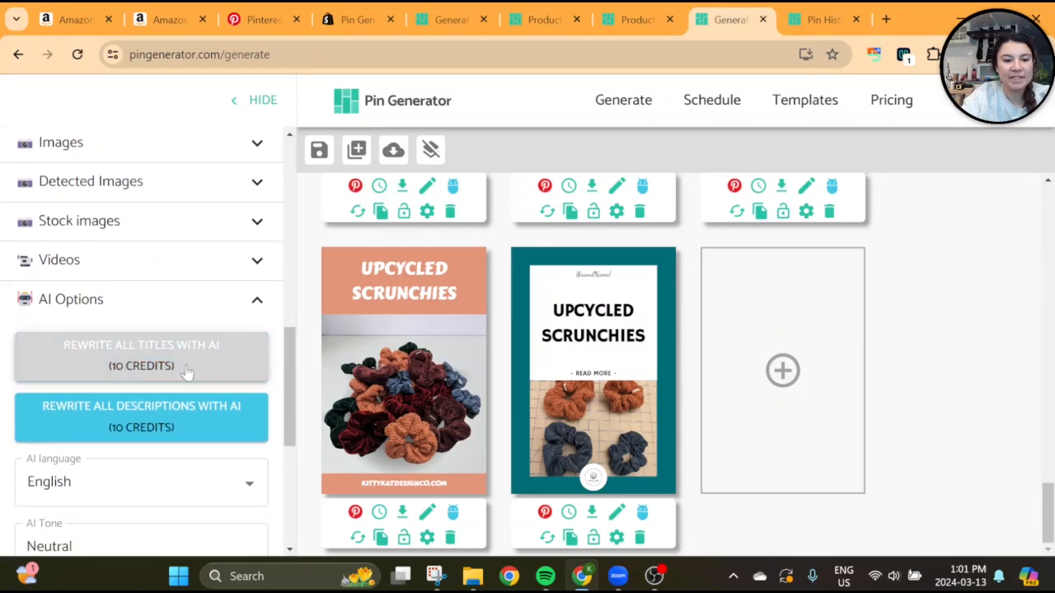
Examine the title, description, alt text and link fields of the orange Upcycled Scrunchies pin without saving
{"action": "left_click", "coordinate": [427, 513]}
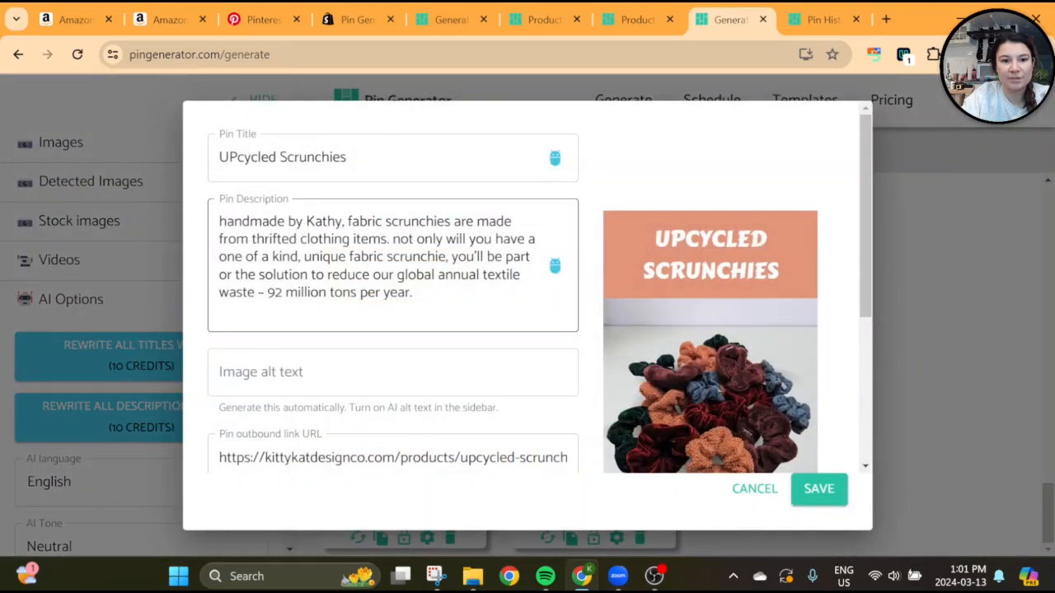
{"action": "left_click", "coordinate": [412, 292]}
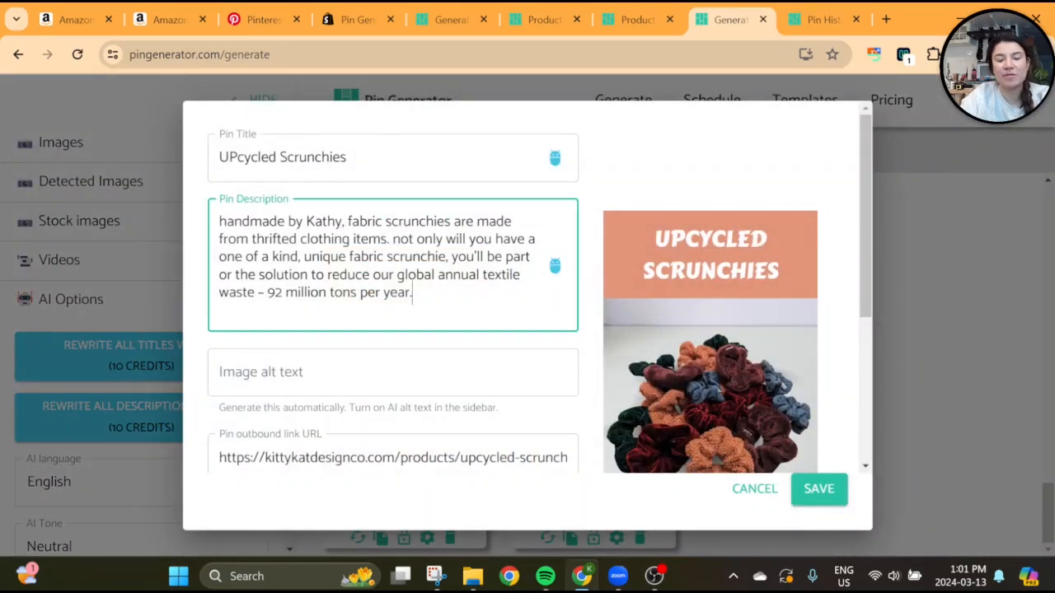
{"action": "scroll", "coordinate": [539, 294], "scroll_direction": "down", "scroll_amount": 3}
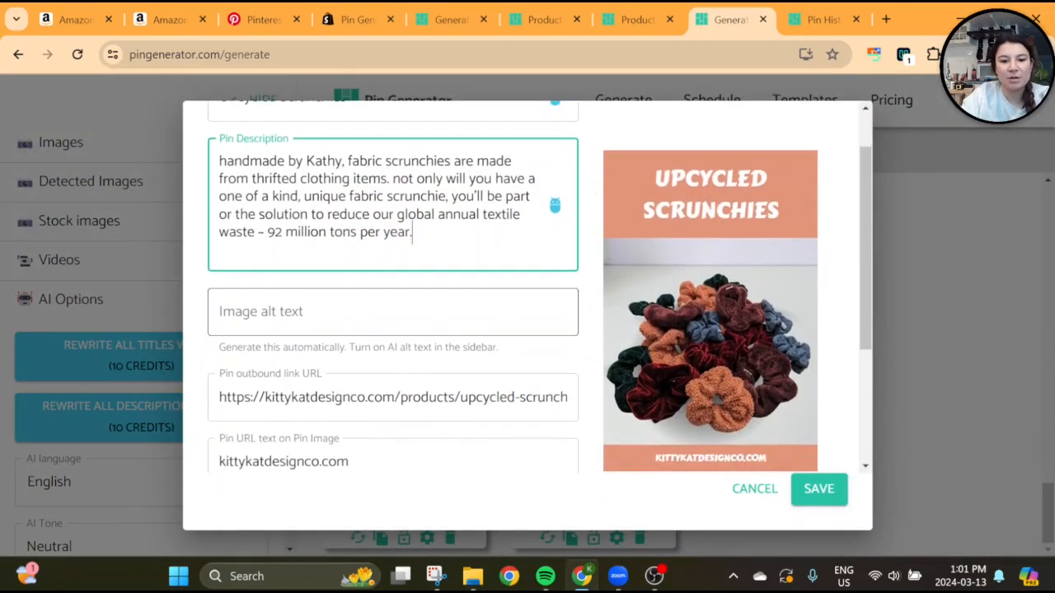
{"action": "scroll", "coordinate": [540, 294], "scroll_direction": "up", "scroll_amount": 2}
{"action": "left_click", "coordinate": [755, 489]}
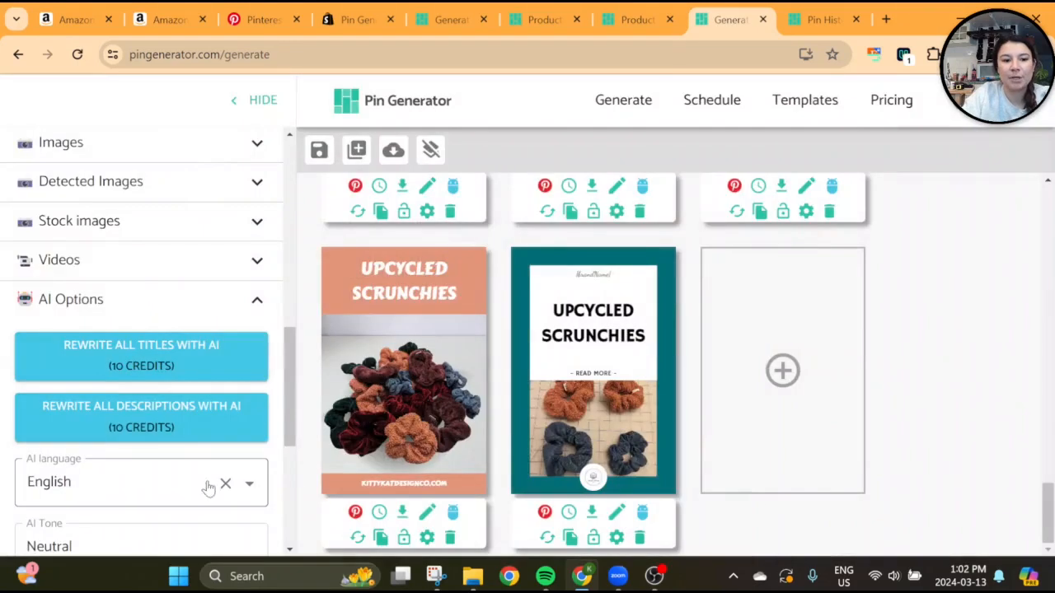
Rewrite all pin descriptions with AI, check the orange Upcycled Scrunchies pin's new description and save it
{"action": "left_click", "coordinate": [174, 435]}
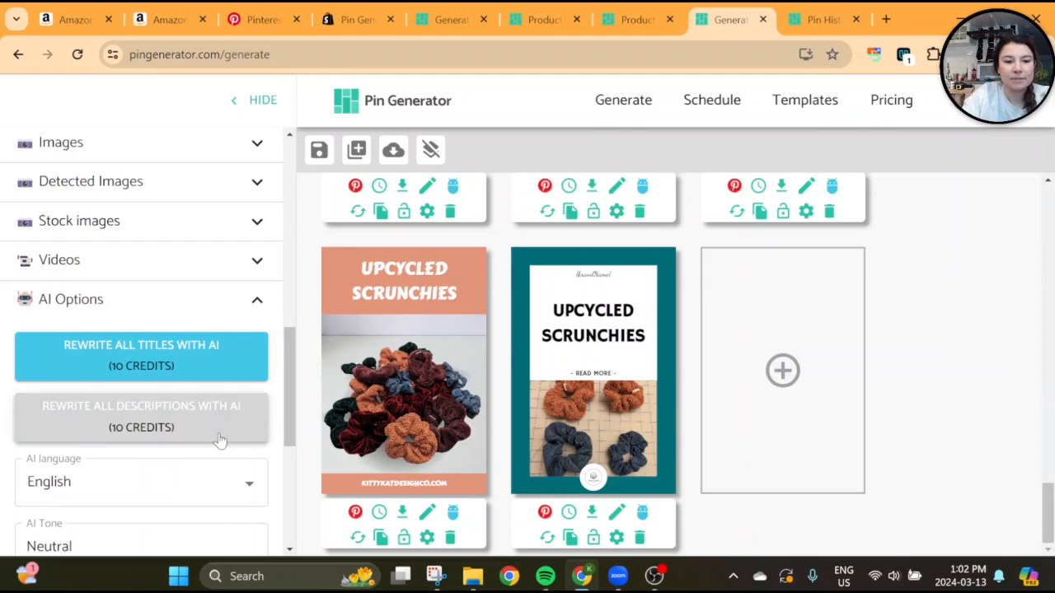
{"action": "left_click", "coordinate": [428, 513]}
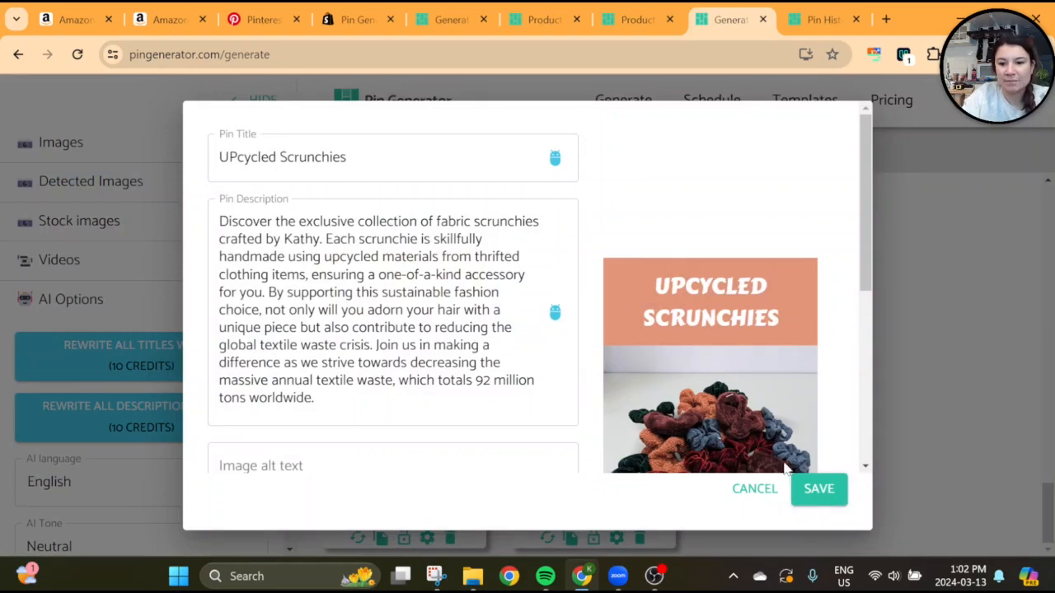
{"action": "left_click", "coordinate": [814, 489]}
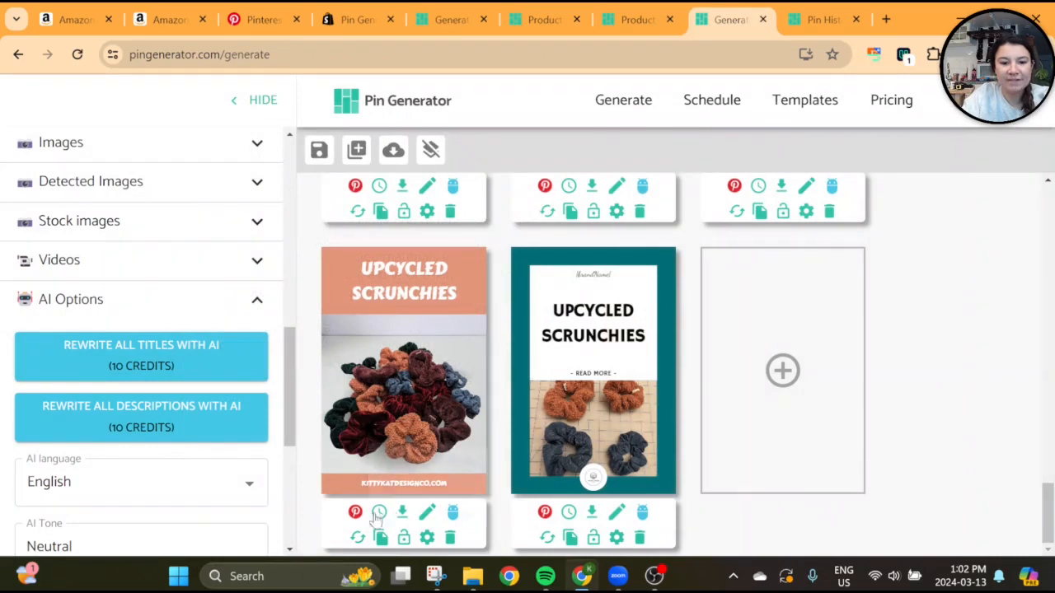
{"action": "left_click", "coordinate": [355, 511]}
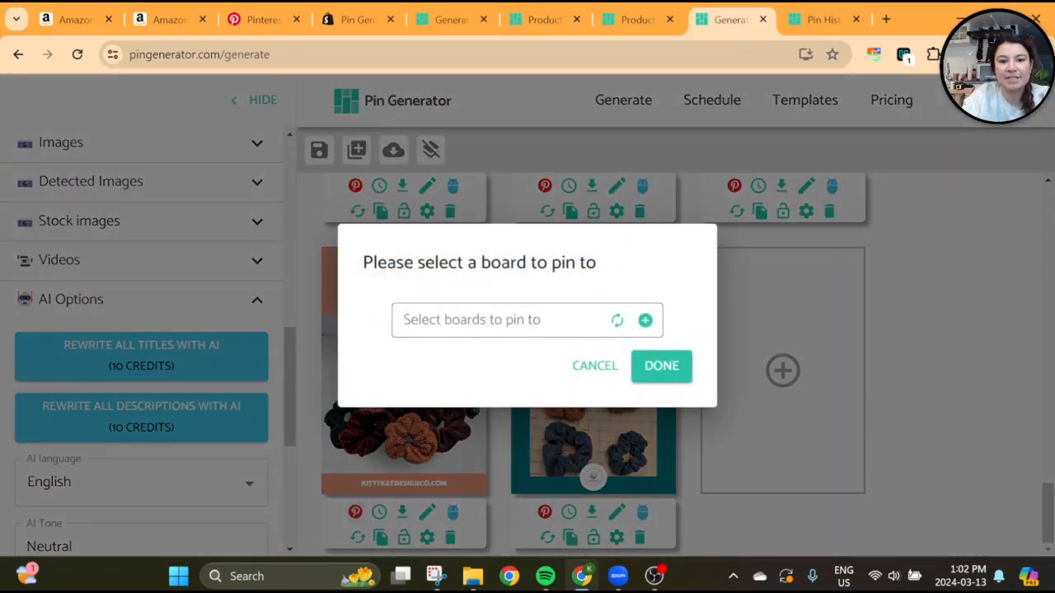
{"action": "left_click", "coordinate": [486, 320]}
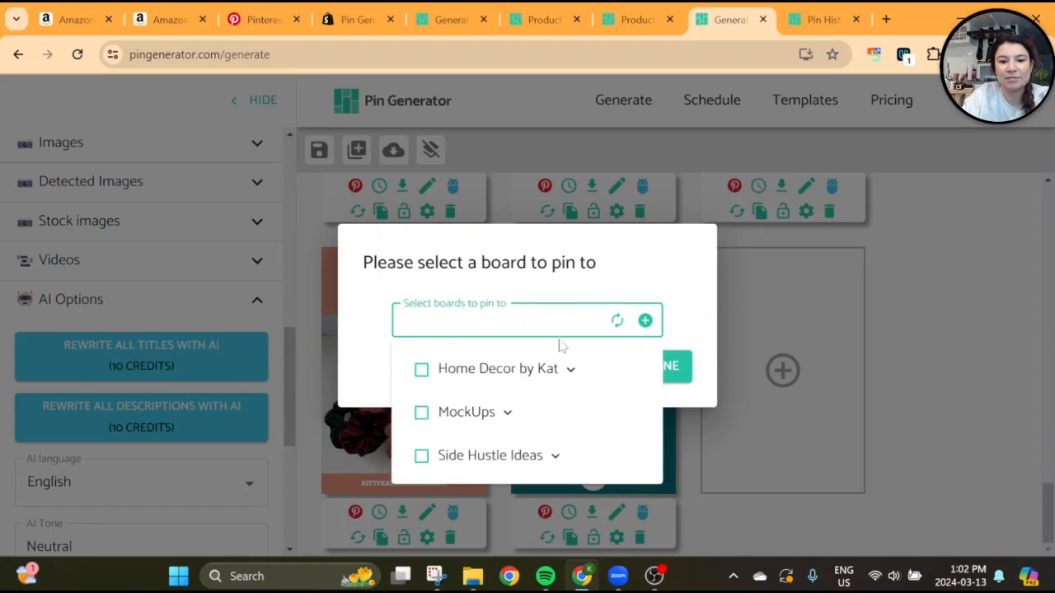
{"action": "left_click", "coordinate": [523, 370]}
{"action": "left_click", "coordinate": [683, 321]}
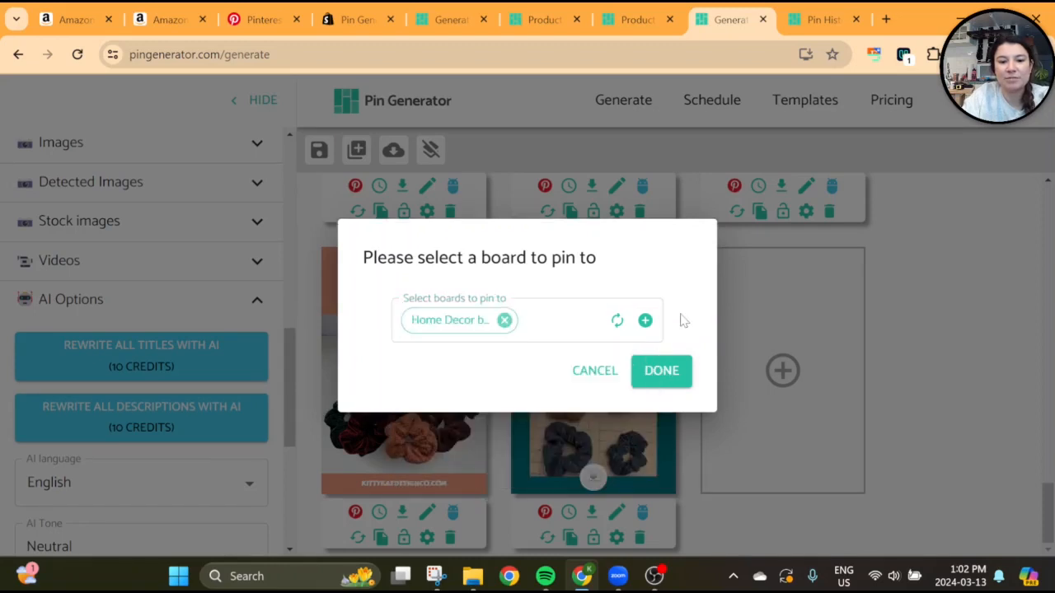
{"action": "left_click", "coordinate": [505, 321]}
{"action": "left_click", "coordinate": [661, 372]}
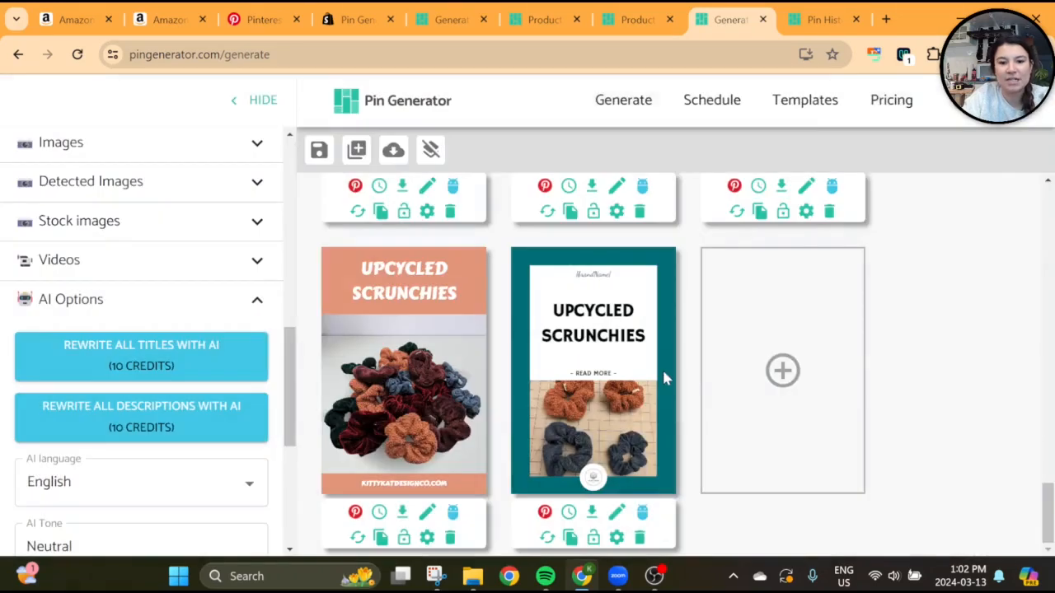
Pin the orange Upcycled Scrunchies design to the Home Decor board on Pinterest
{"action": "left_click", "coordinate": [355, 512]}
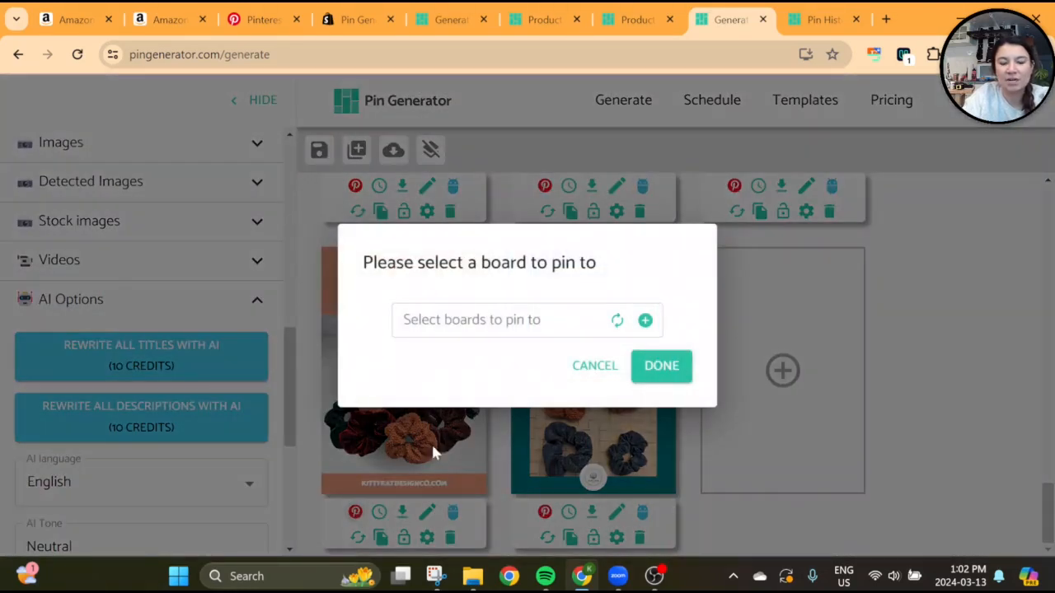
{"action": "left_click", "coordinate": [511, 322]}
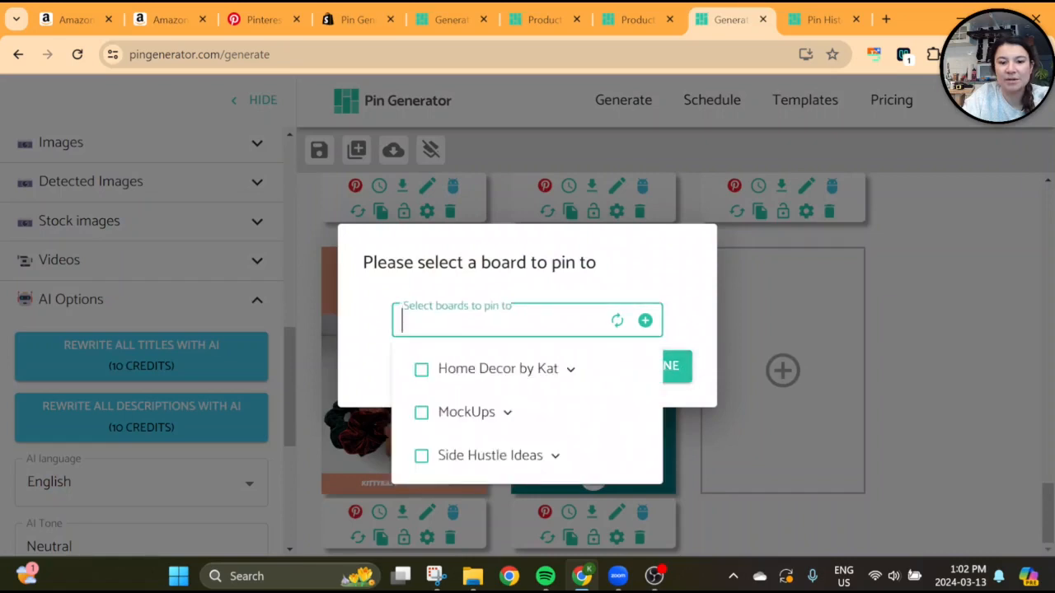
{"action": "left_click", "coordinate": [508, 373]}
{"action": "left_click", "coordinate": [680, 377]}
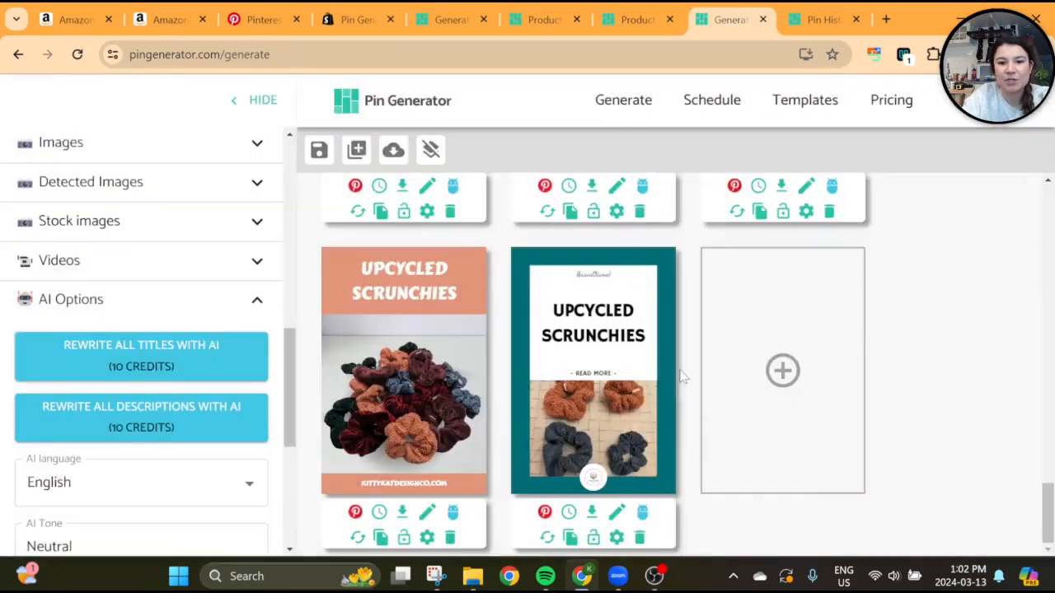
{"action": "left_click", "coordinate": [355, 511]}
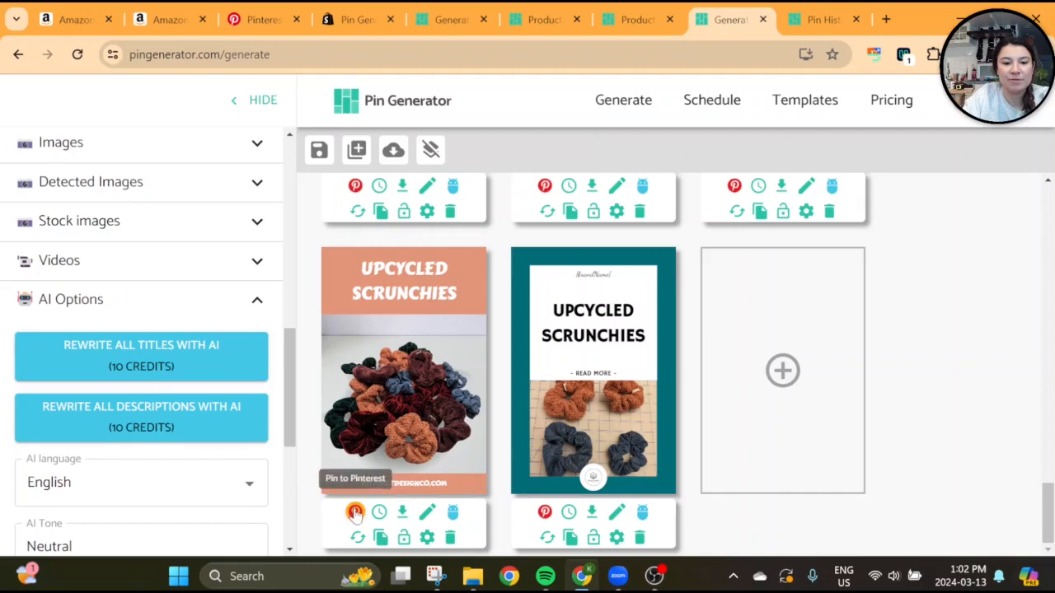
Collapse the AI options and look through the detected product images
{"action": "left_click", "coordinate": [205, 304]}
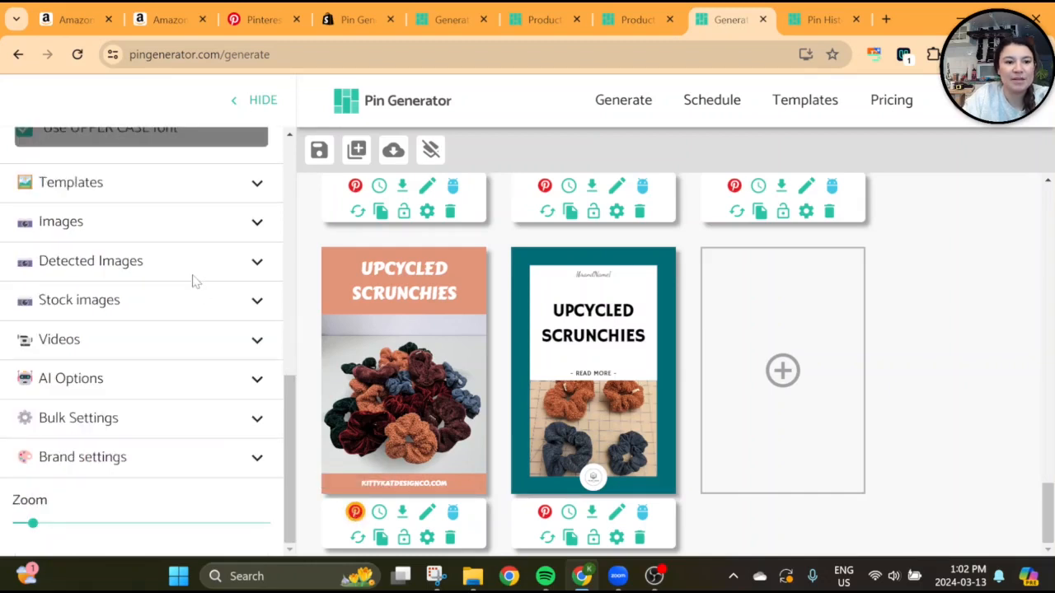
{"action": "left_click", "coordinate": [194, 273]}
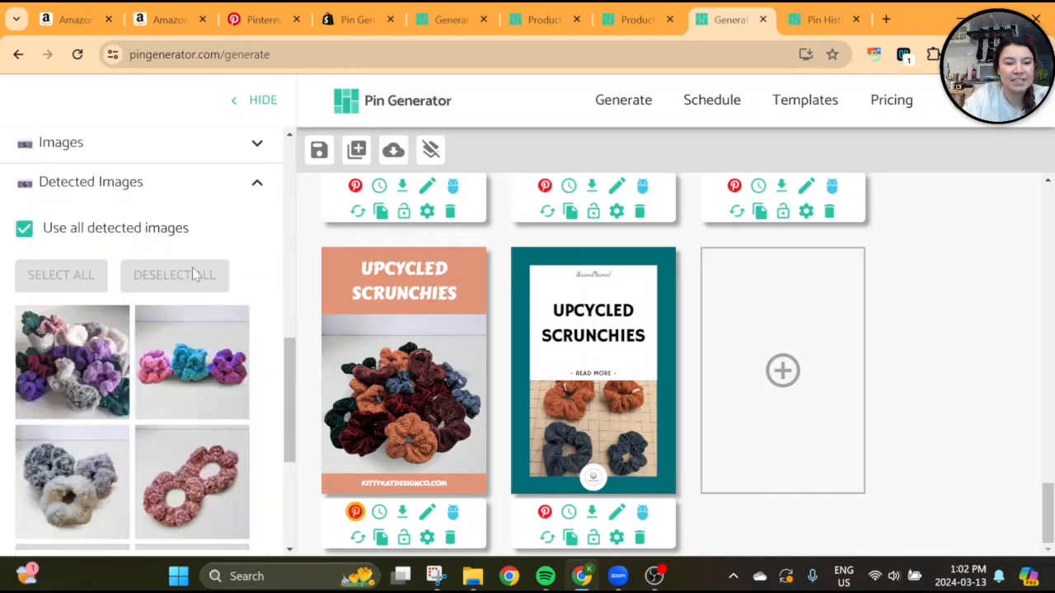
{"action": "scroll", "coordinate": [167, 412], "scroll_direction": "down", "scroll_amount": 5}
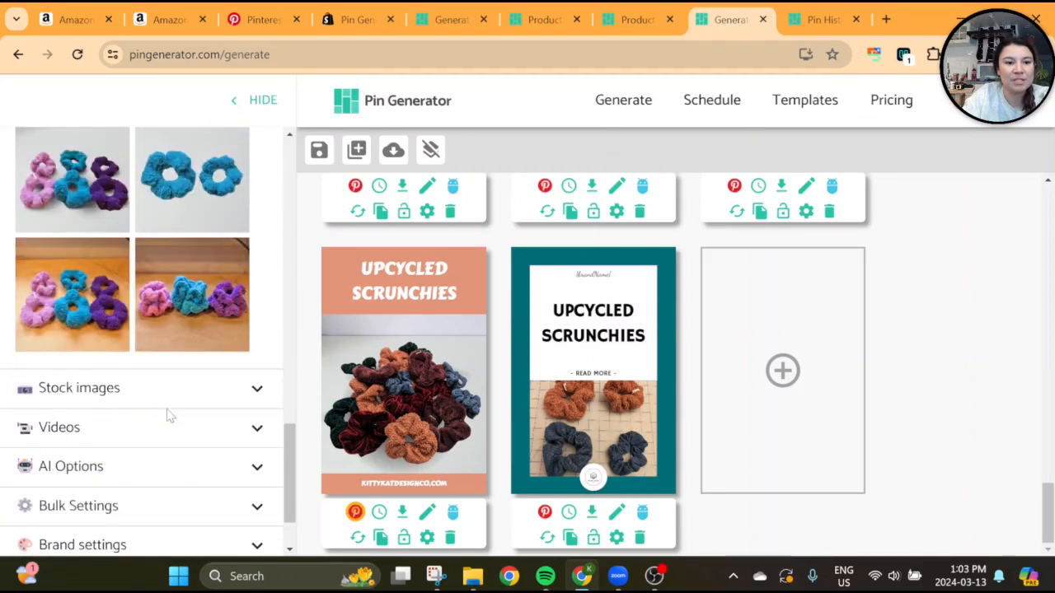
{"action": "scroll", "coordinate": [167, 411], "scroll_direction": "up", "scroll_amount": 4}
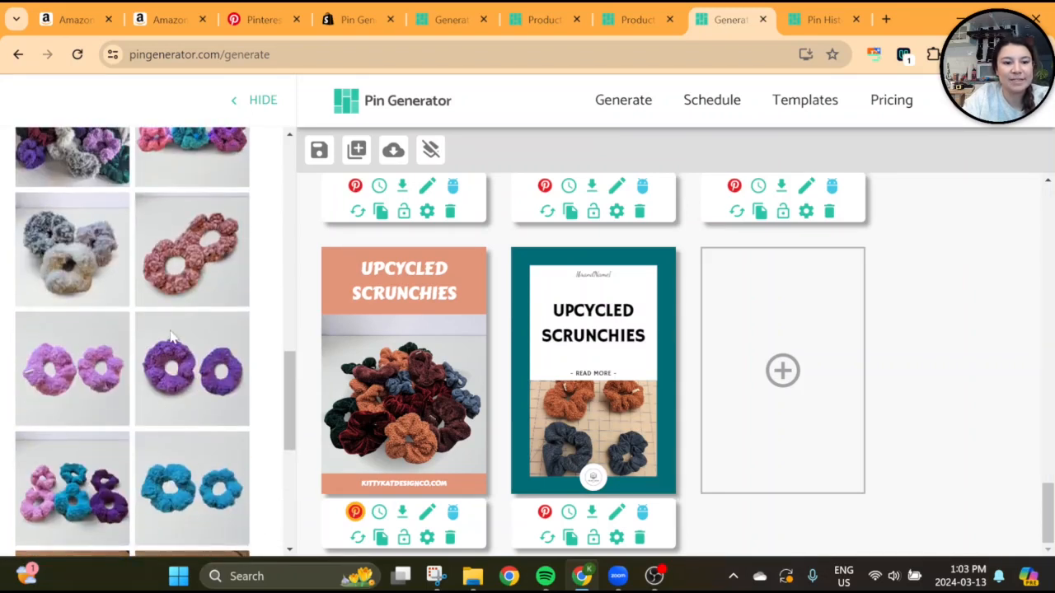
Shuffle the designs of all generated pins with the selected design settings
{"action": "scroll", "coordinate": [169, 336], "scroll_direction": "down", "scroll_amount": 5}
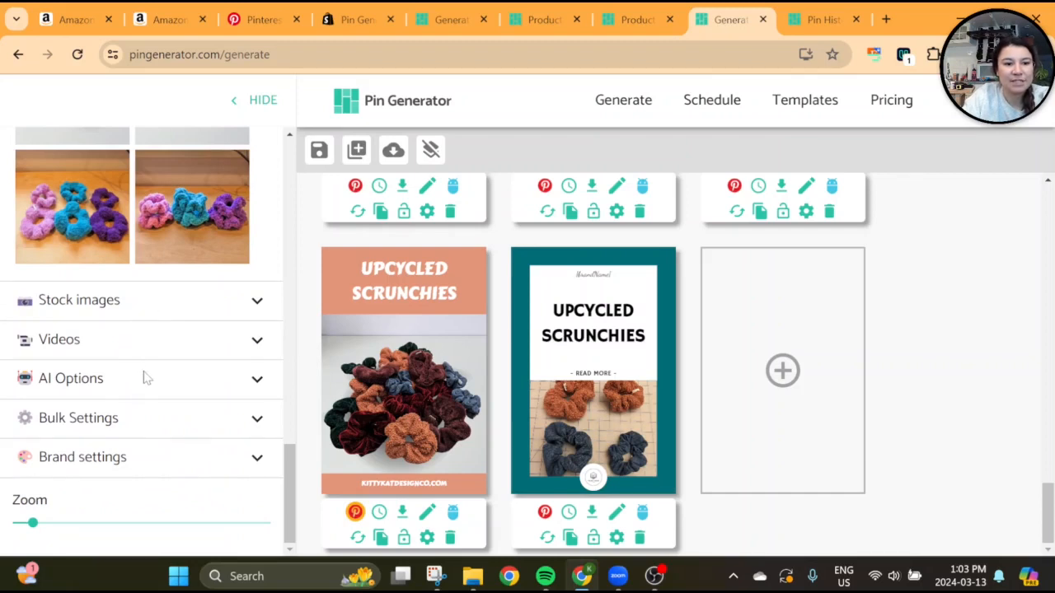
{"action": "scroll", "coordinate": [146, 387], "scroll_direction": "up", "scroll_amount": 15}
{"action": "scroll", "coordinate": [294, 314], "scroll_direction": "up", "scroll_amount": 10}
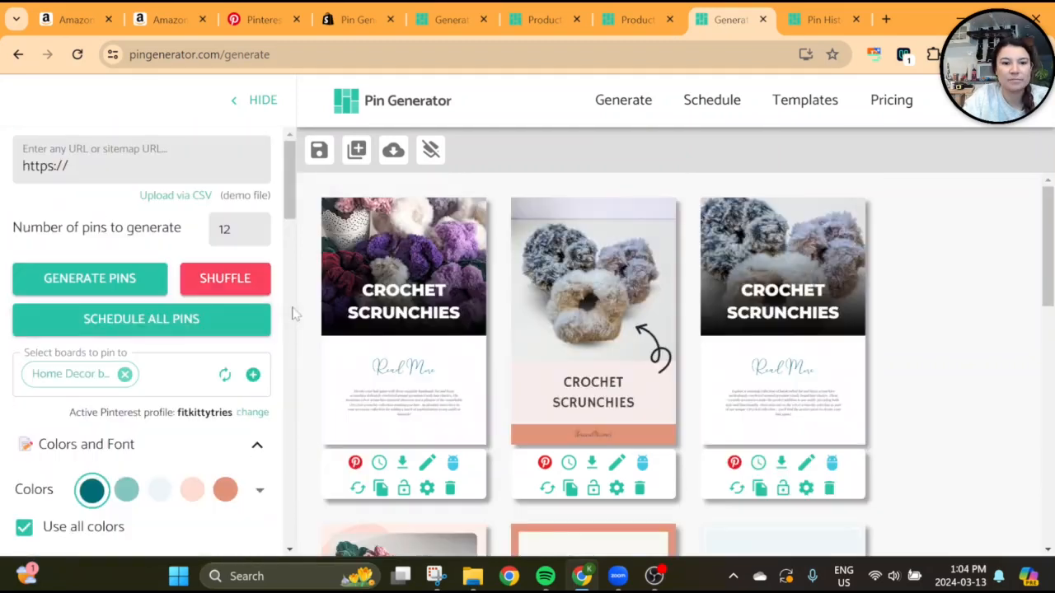
{"action": "left_click", "coordinate": [233, 284]}
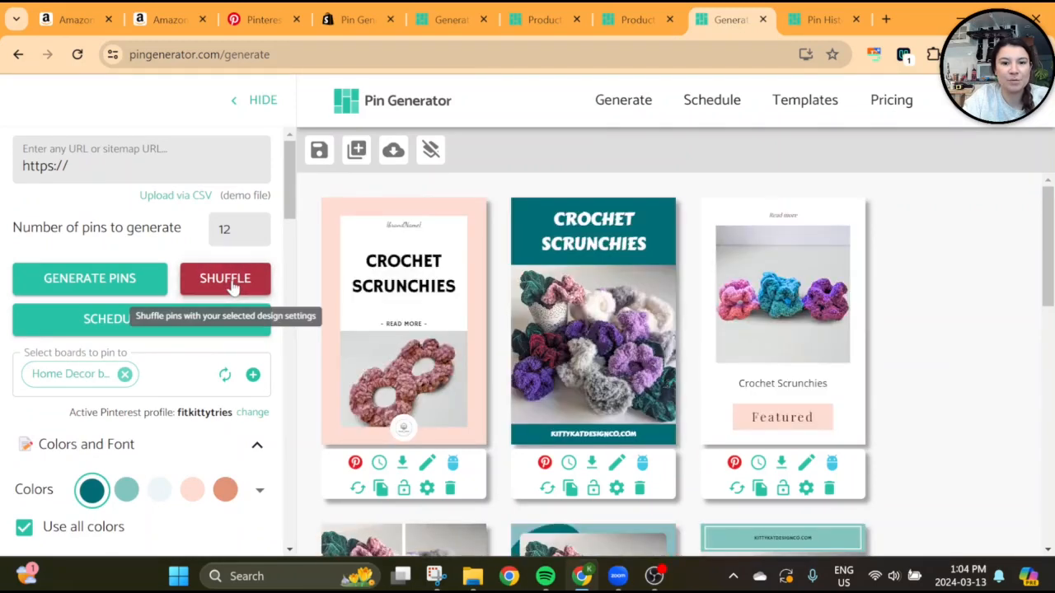
Look over the reshuffled pins and shuffle only the dark Upcycled Scrunchies pin with the full-size pink scrunchie photo
{"action": "scroll", "coordinate": [413, 320], "scroll_direction": "down", "scroll_amount": 1}
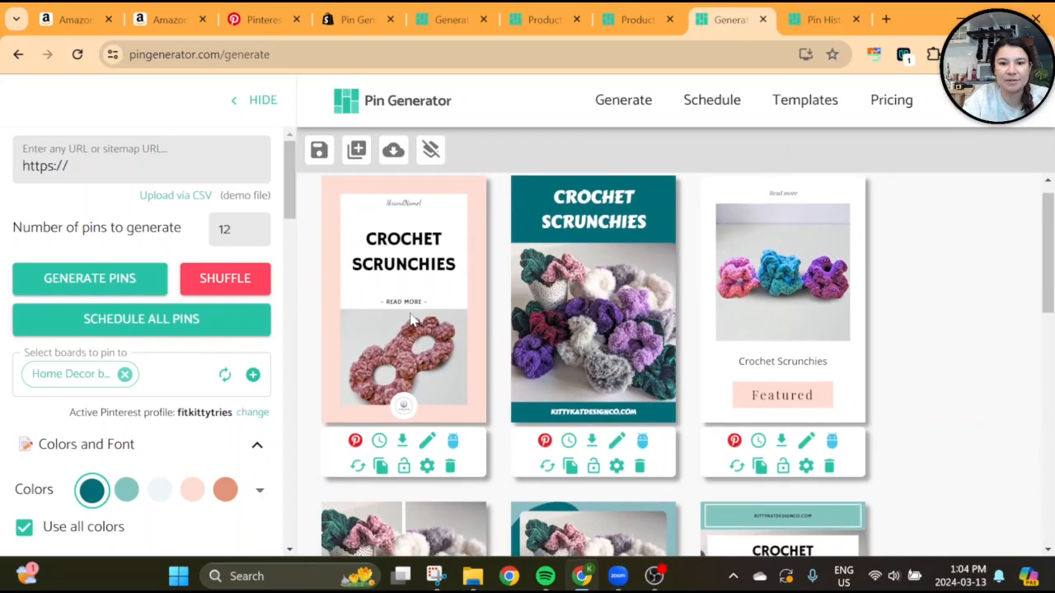
{"action": "scroll", "coordinate": [412, 320], "scroll_direction": "up", "scroll_amount": 1}
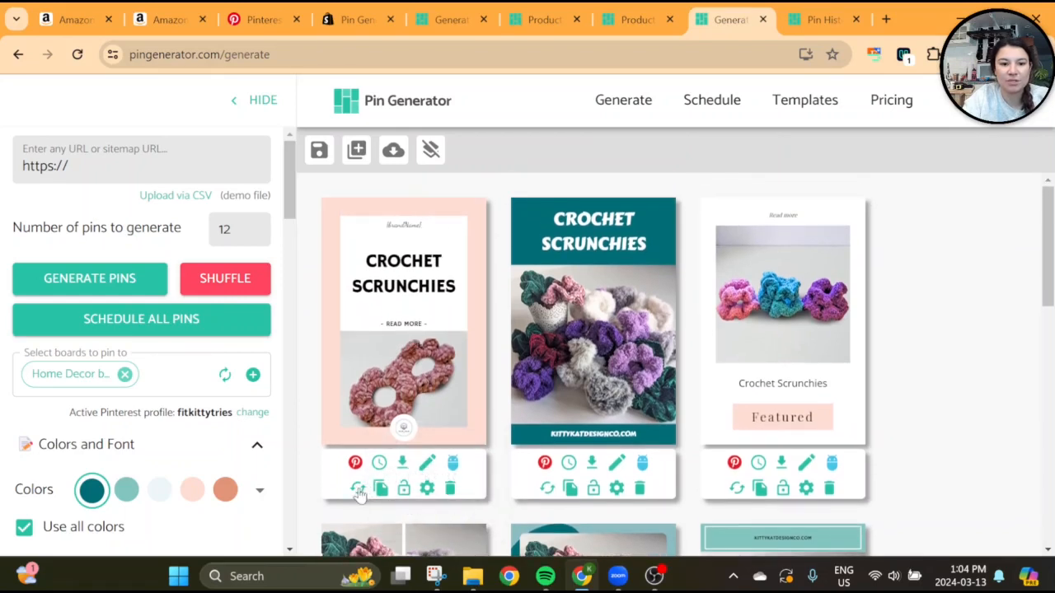
{"action": "scroll", "coordinate": [654, 399], "scroll_direction": "down", "scroll_amount": 4}
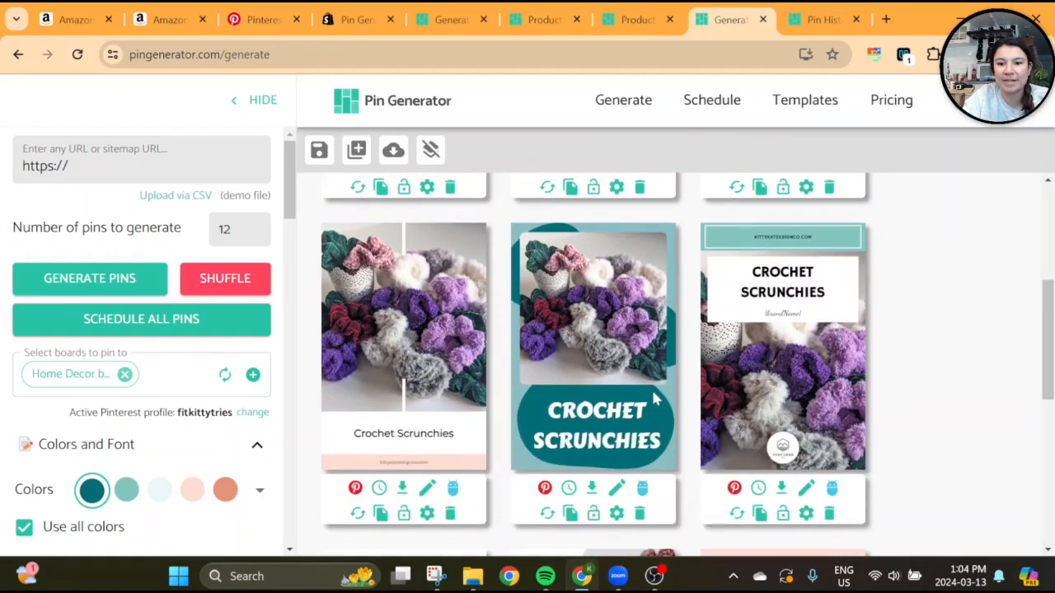
{"action": "scroll", "coordinate": [654, 398], "scroll_direction": "down", "scroll_amount": 4}
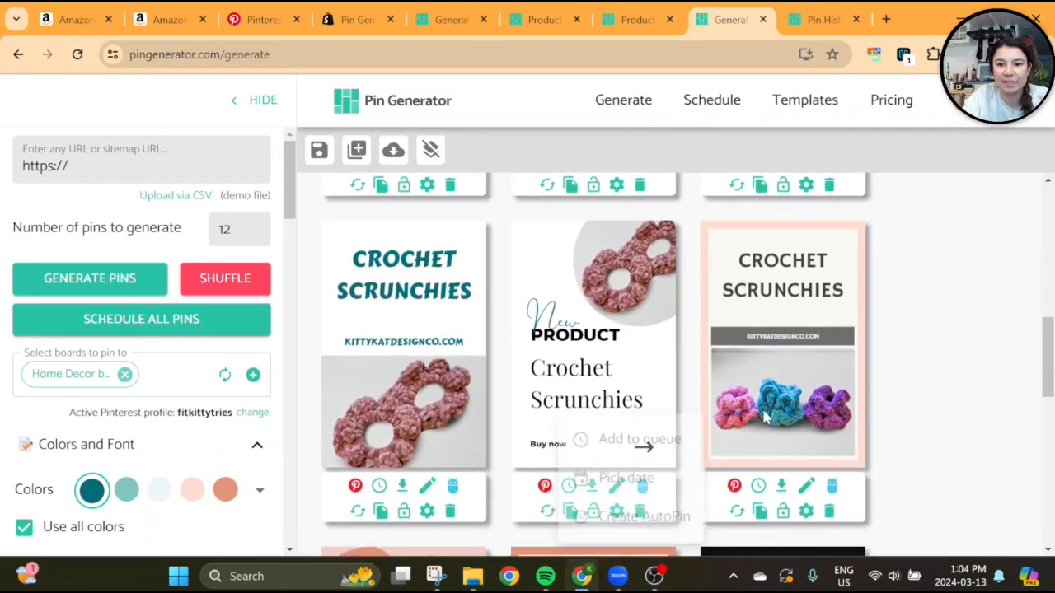
{"action": "scroll", "coordinate": [765, 418], "scroll_direction": "down", "scroll_amount": 1}
{"action": "scroll", "coordinate": [765, 418], "scroll_direction": "down", "scroll_amount": 4}
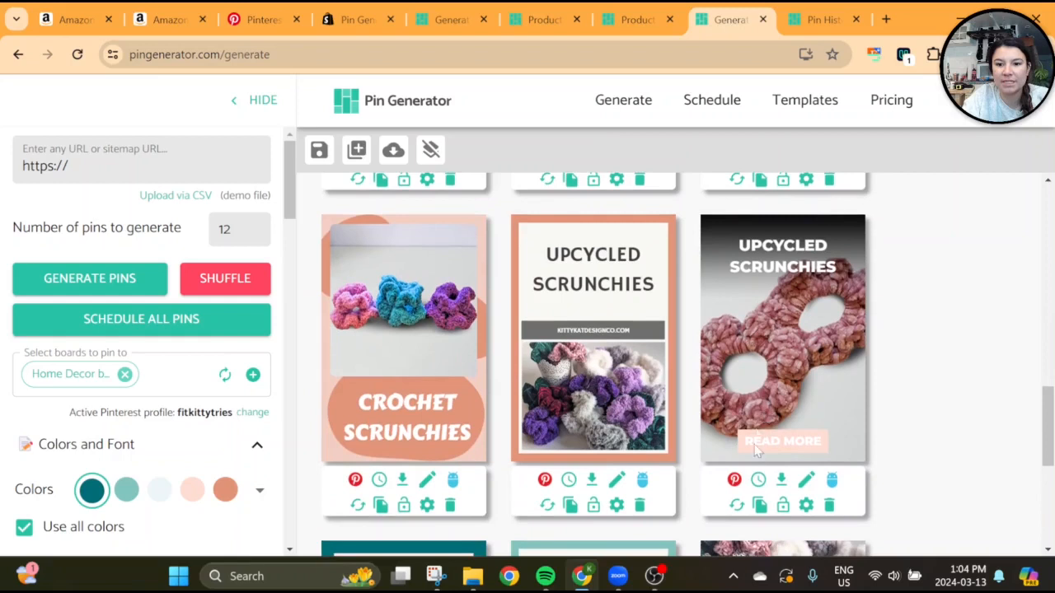
{"action": "left_click", "coordinate": [739, 505]}
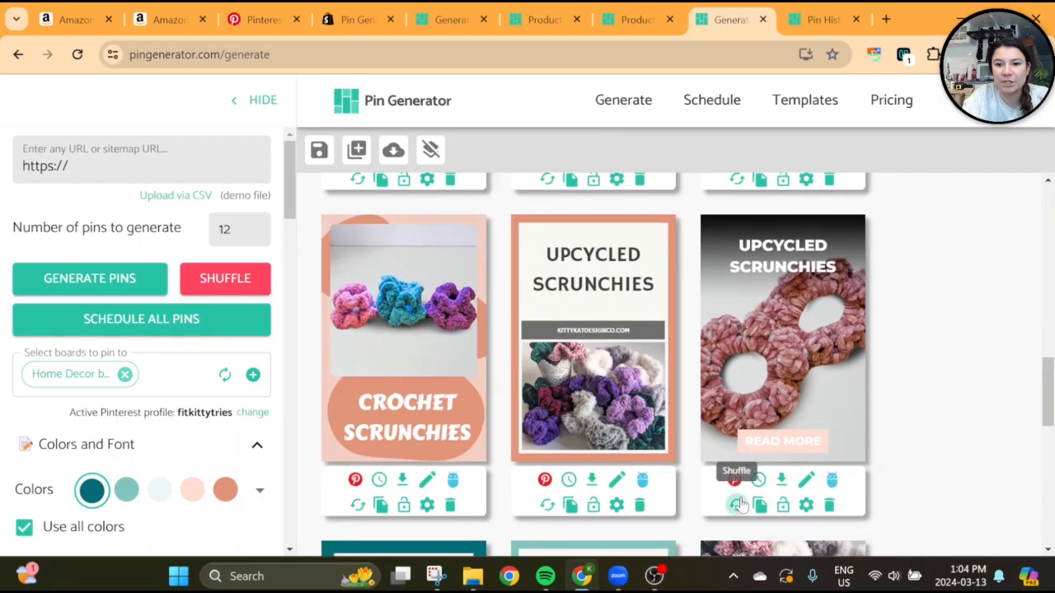
{"action": "left_click", "coordinate": [740, 505]}
{"action": "left_click", "coordinate": [739, 504]}
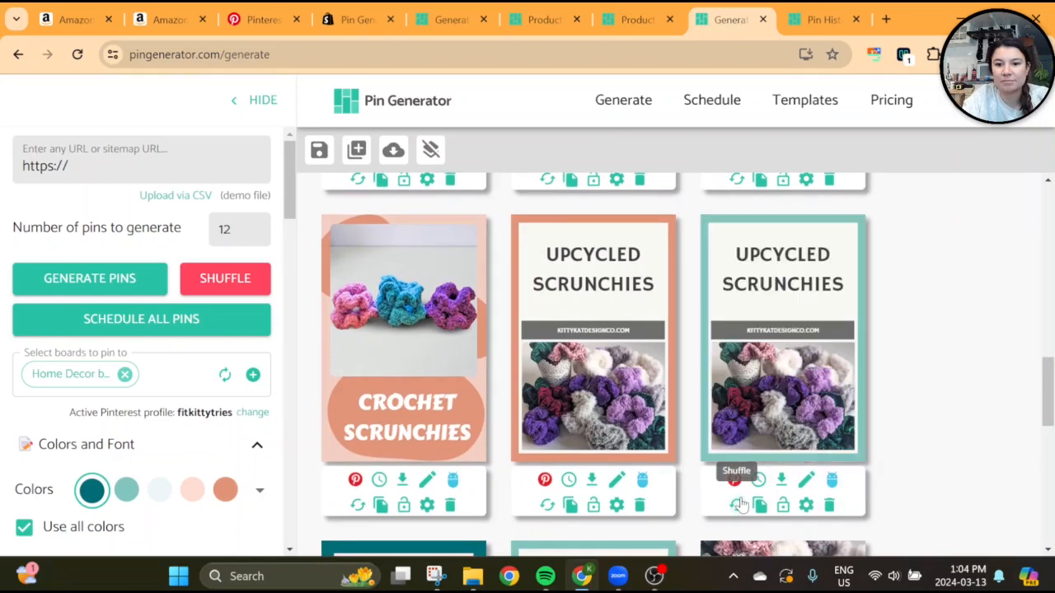
Shuffle the orange Crochet Scrunchies pin beside the two bordered Upcycled Scrunchies pins several times for a different design
{"action": "scroll", "coordinate": [356, 463], "scroll_direction": "down", "scroll_amount": 1}
{"action": "left_click", "coordinate": [357, 462]}
{"action": "left_click", "coordinate": [357, 461]}
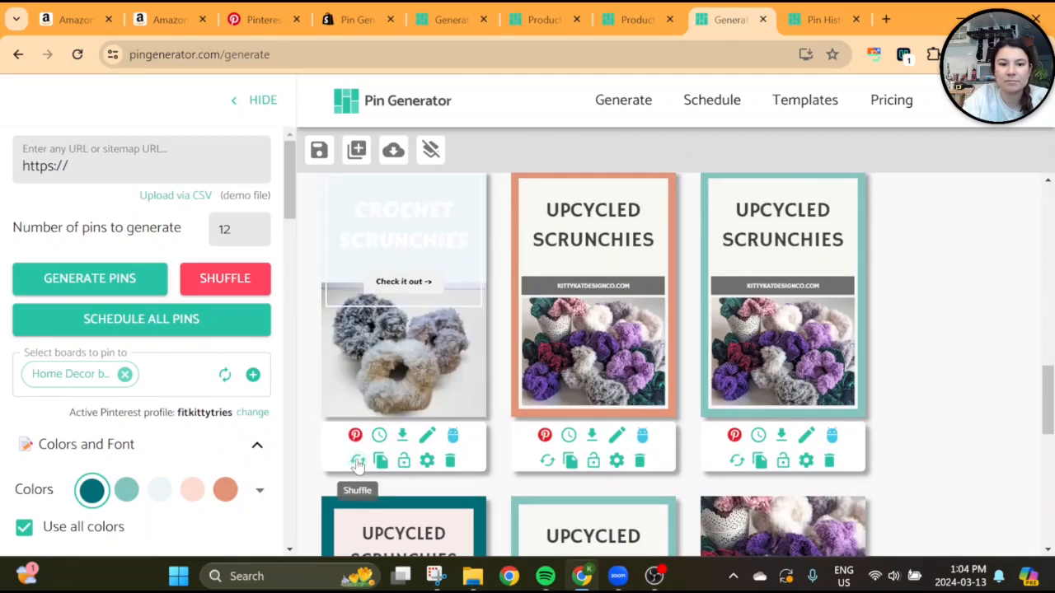
{"action": "left_click", "coordinate": [357, 462]}
{"action": "left_click", "coordinate": [357, 462]}
{"action": "left_click", "coordinate": [357, 462]}
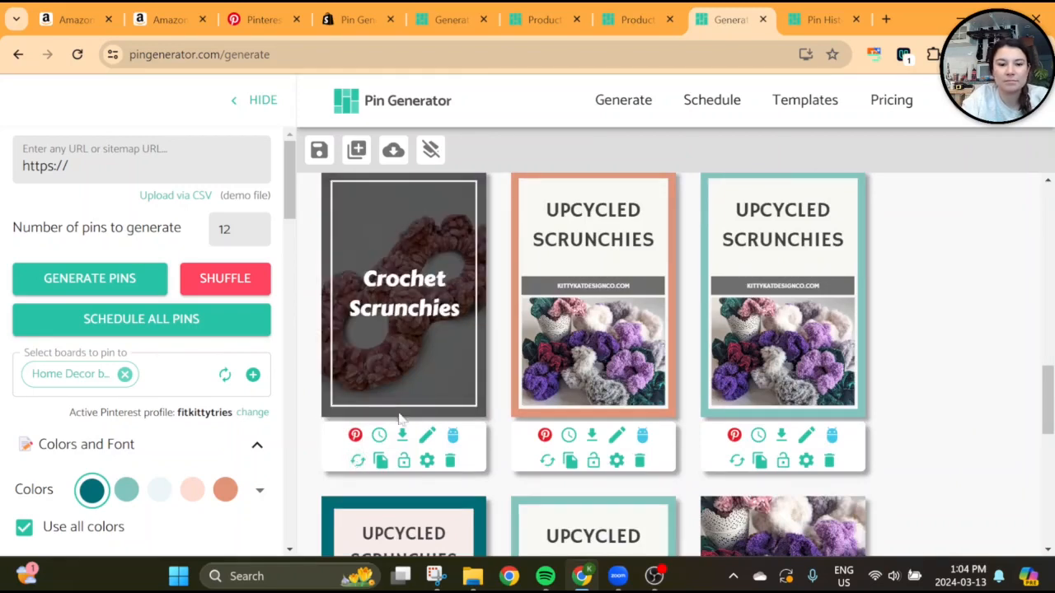
Recolor the light teal border of the Upcycled Scrunchies pin with the grey scrunchies to coral red and select its website text
{"action": "scroll", "coordinate": [515, 391], "scroll_direction": "down", "scroll_amount": 3}
{"action": "left_click", "coordinate": [516, 394]}
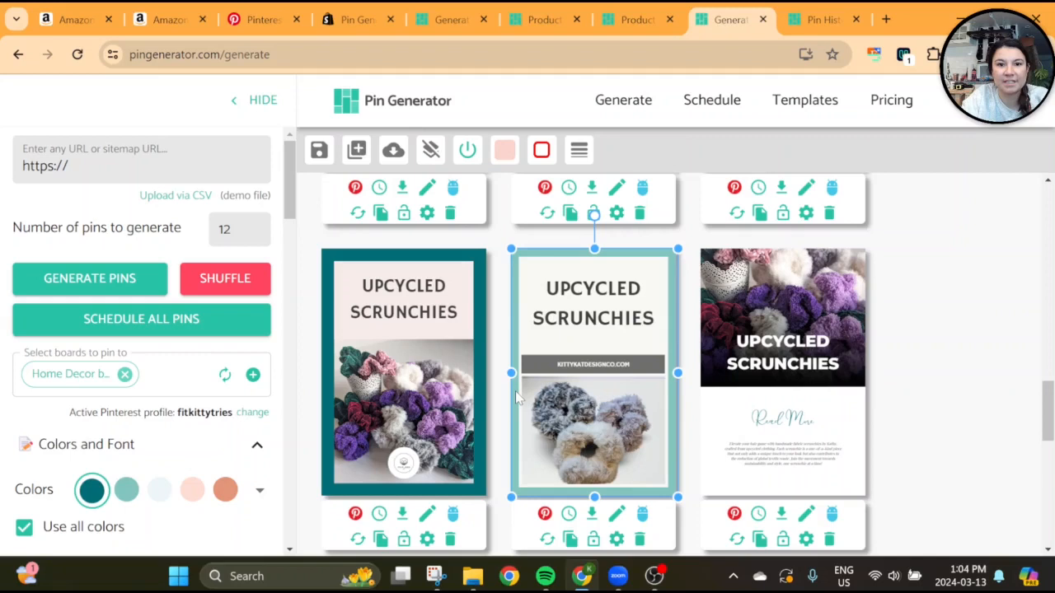
{"action": "left_click", "coordinate": [505, 150]}
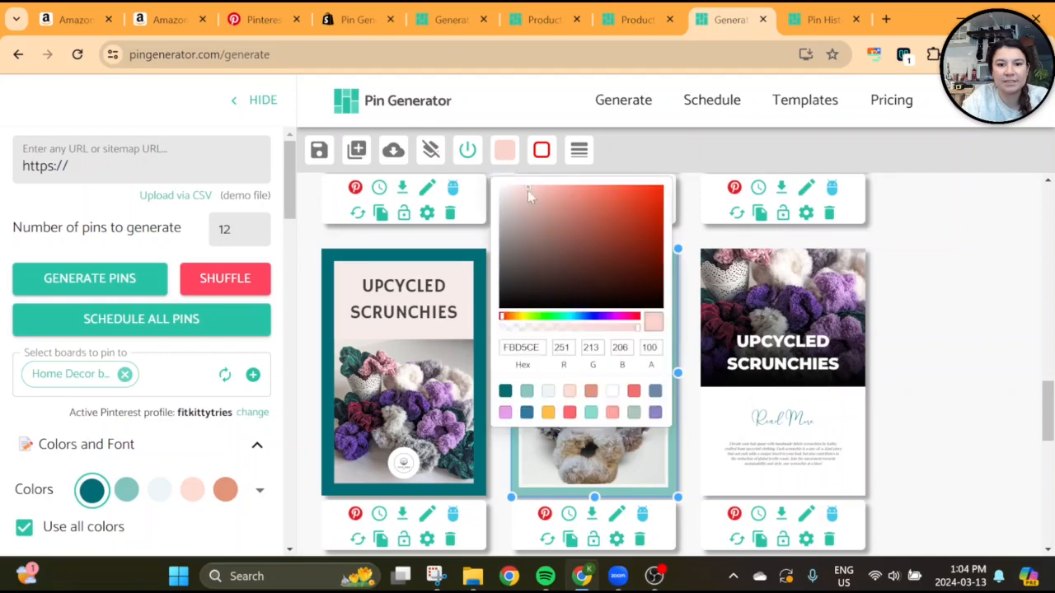
{"action": "left_click", "coordinate": [526, 391]}
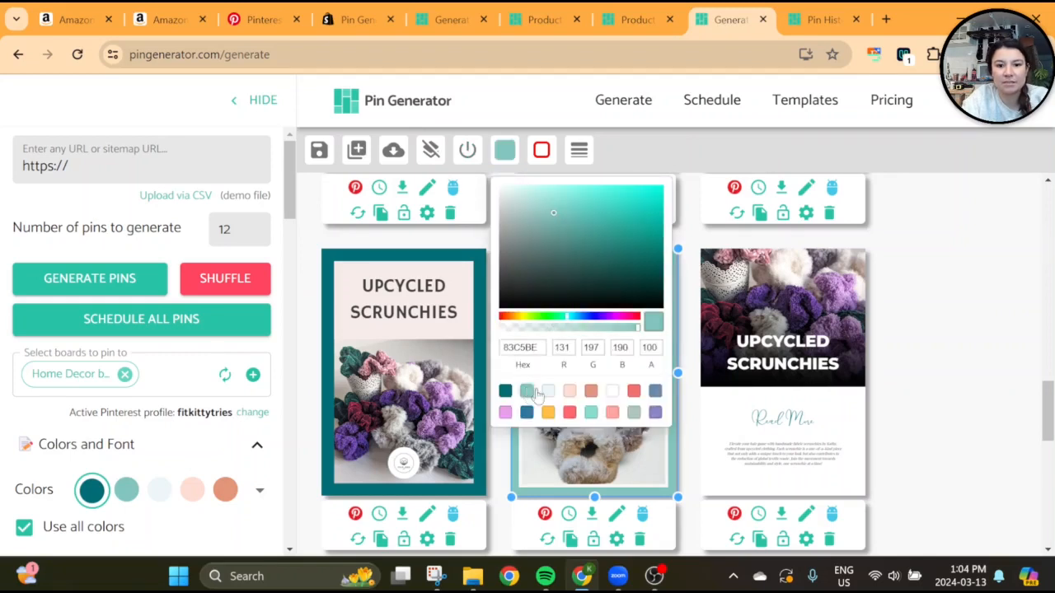
{"action": "left_click", "coordinate": [632, 393]}
{"action": "left_click", "coordinate": [651, 476]}
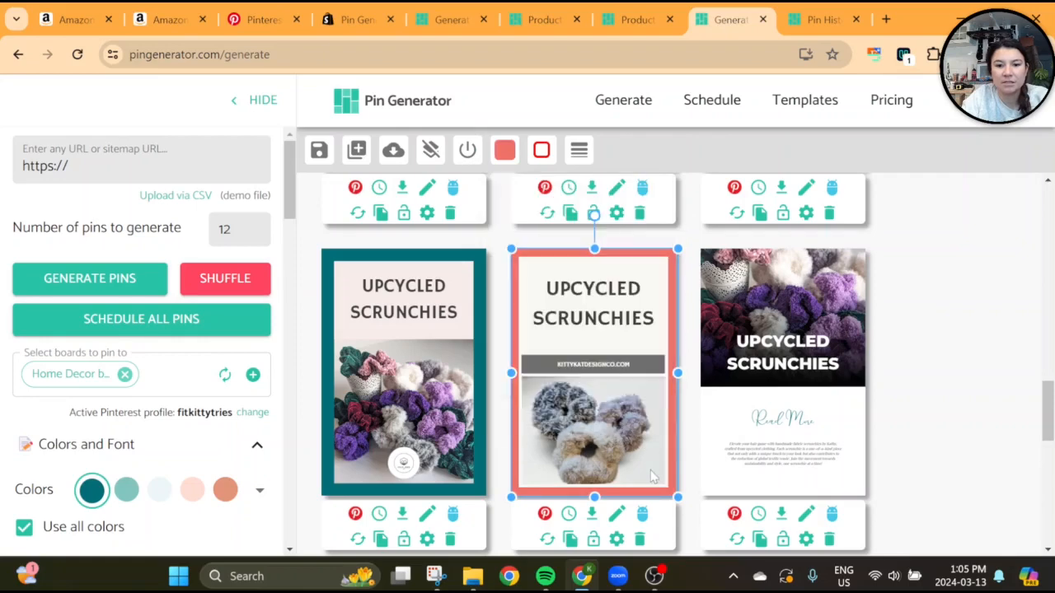
{"action": "left_click", "coordinate": [593, 364]}
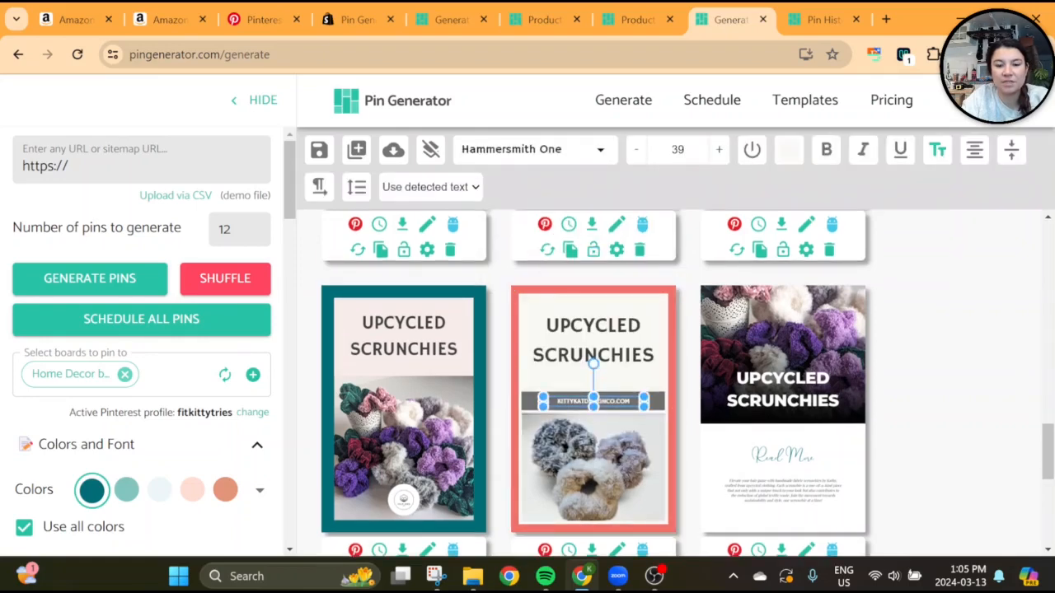
Open the scheduling options of the pink-bordered Crochet Scrunchies pin in the first row
{"action": "scroll", "coordinate": [610, 363], "scroll_direction": "up", "scroll_amount": 10}
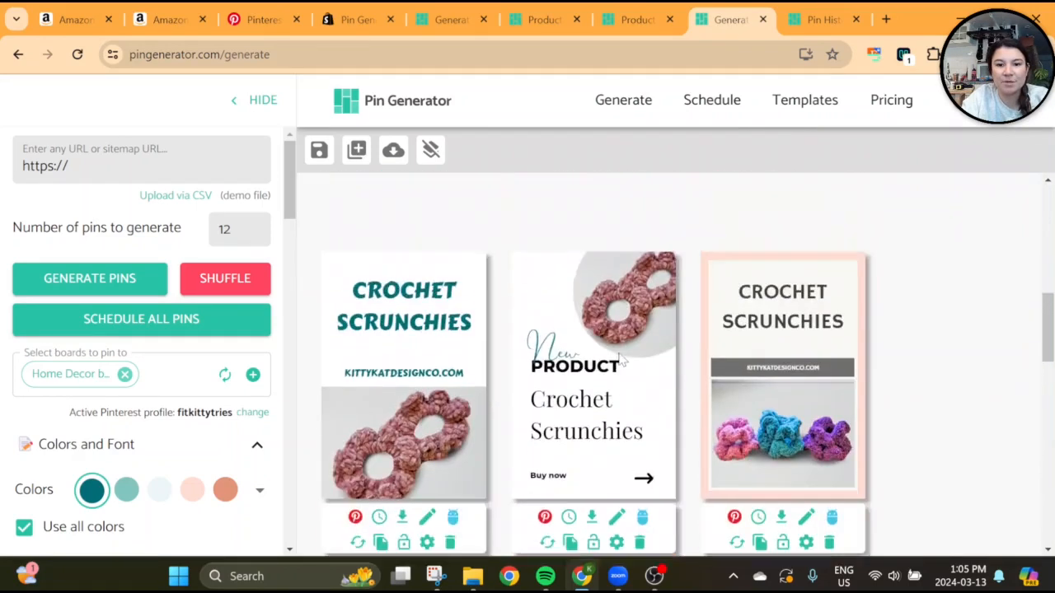
{"action": "scroll", "coordinate": [623, 359], "scroll_direction": "up", "scroll_amount": 5}
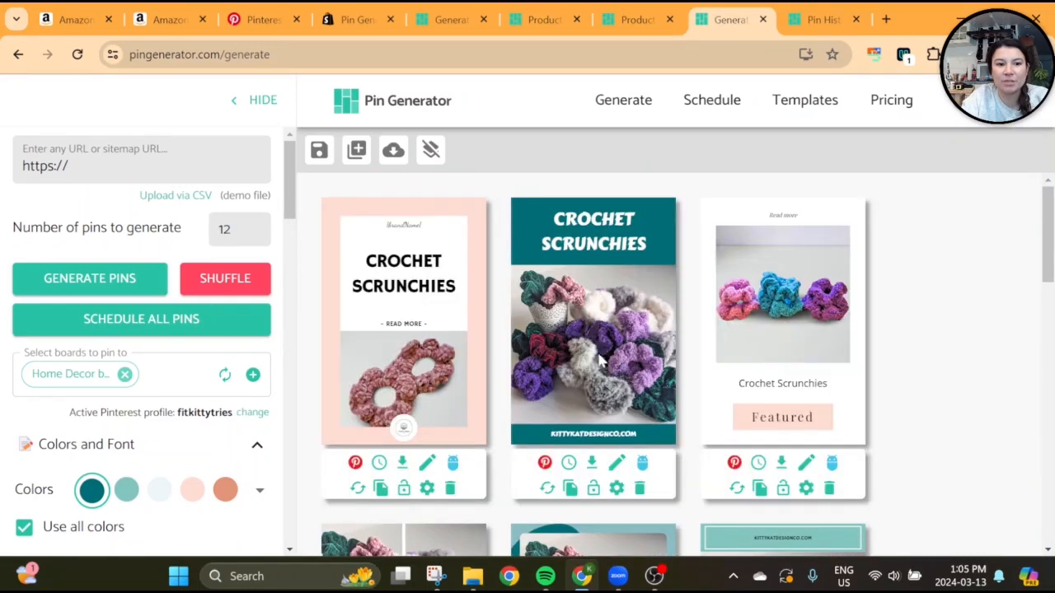
{"action": "left_click", "coordinate": [378, 464]}
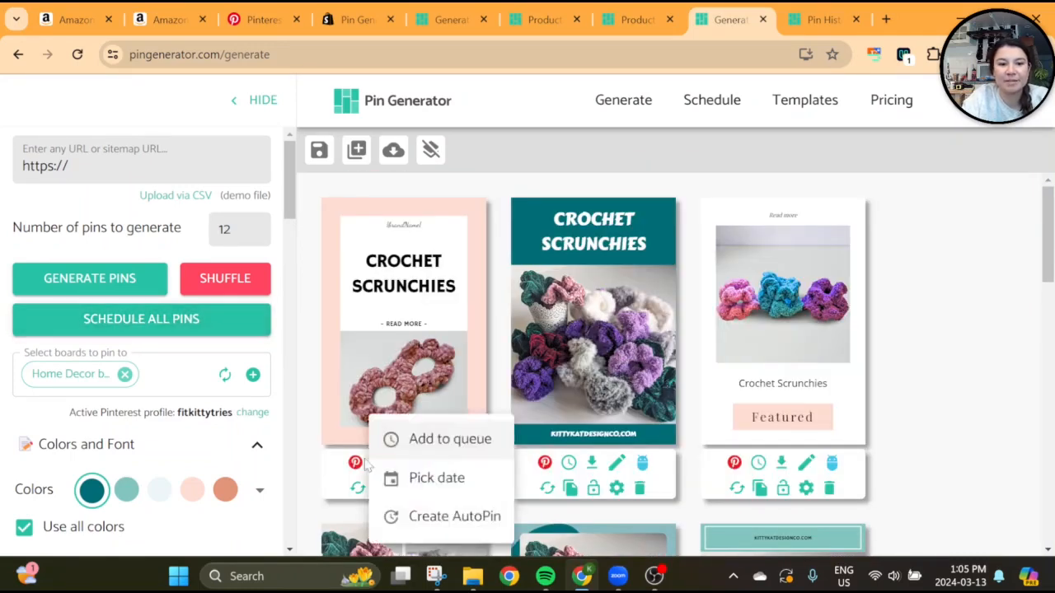
{"action": "left_click", "coordinate": [363, 461]}
{"action": "left_click", "coordinate": [379, 465]}
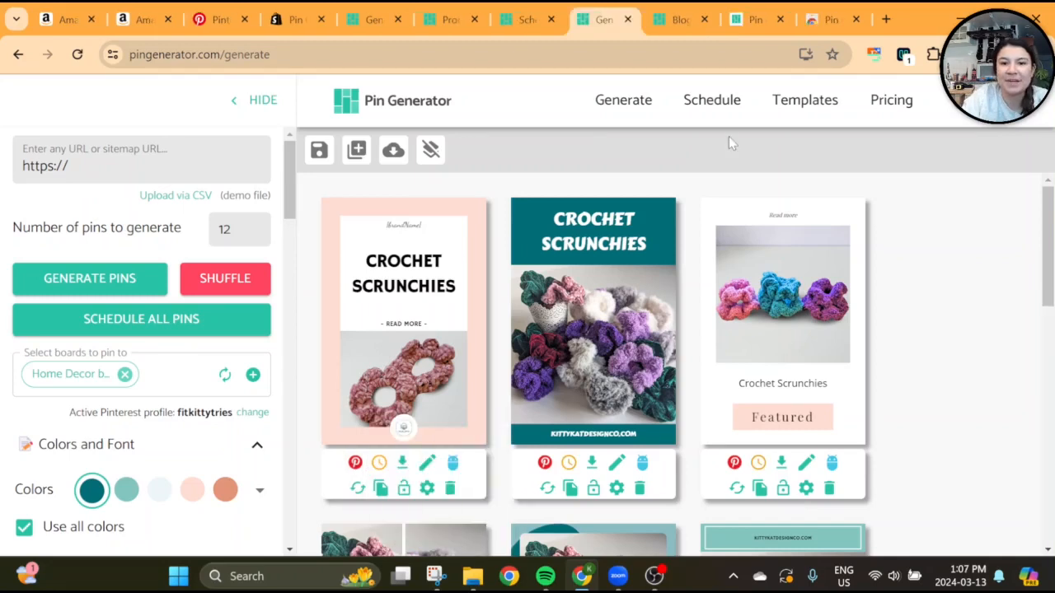
Open the scheduling page and examine the posting times, titles and boards in the scheduled pins queue
{"action": "left_click", "coordinate": [715, 116]}
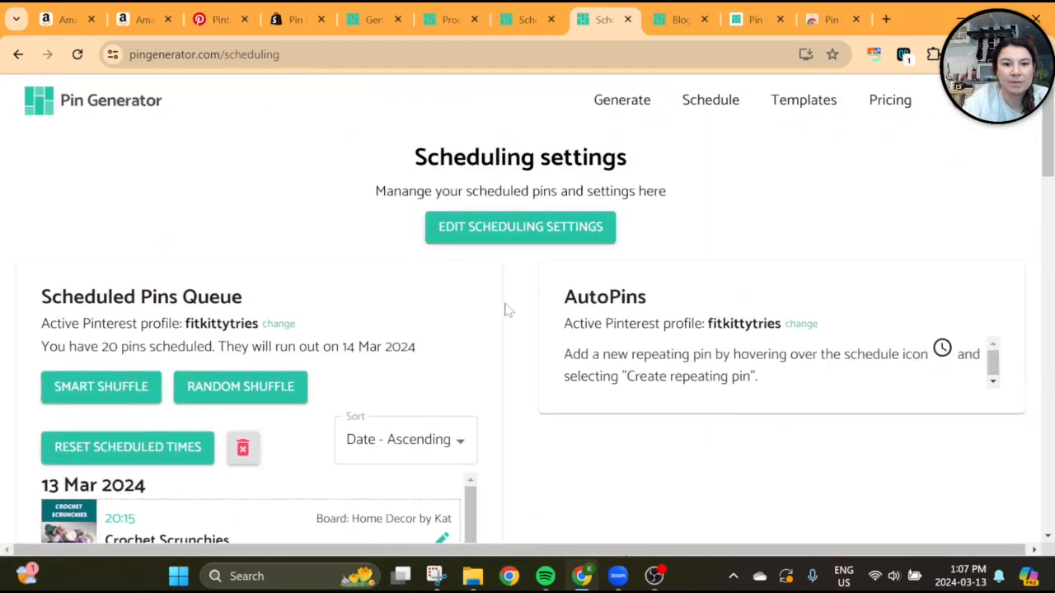
{"action": "scroll", "coordinate": [506, 308], "scroll_direction": "down", "scroll_amount": 4}
{"action": "scroll", "coordinate": [509, 311], "scroll_direction": "down", "scroll_amount": 5}
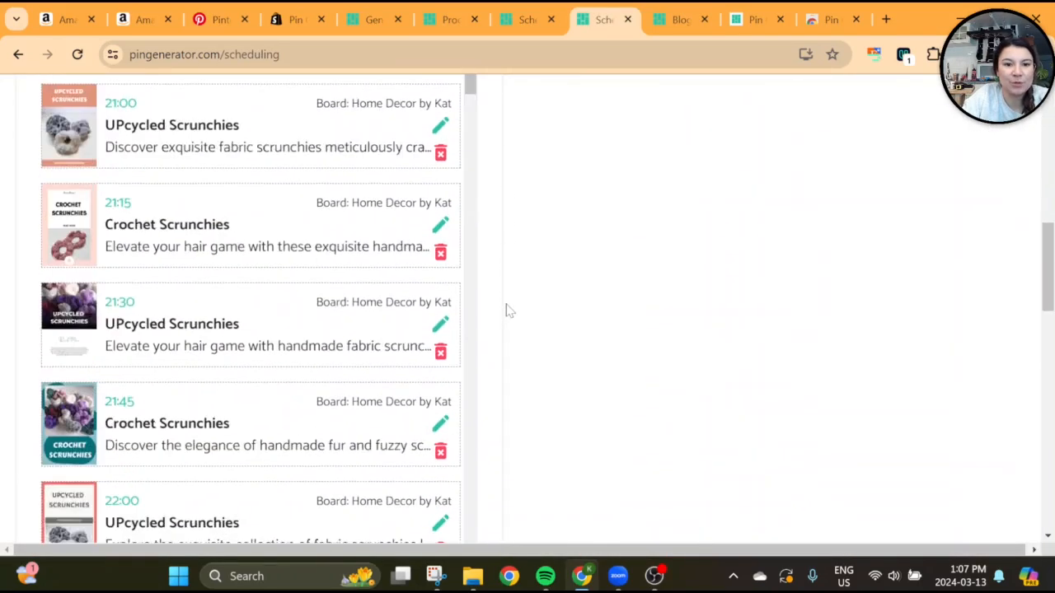
{"action": "scroll", "coordinate": [509, 311], "scroll_direction": "up", "scroll_amount": 7}
{"action": "scroll", "coordinate": [509, 311], "scroll_direction": "down", "scroll_amount": 1}
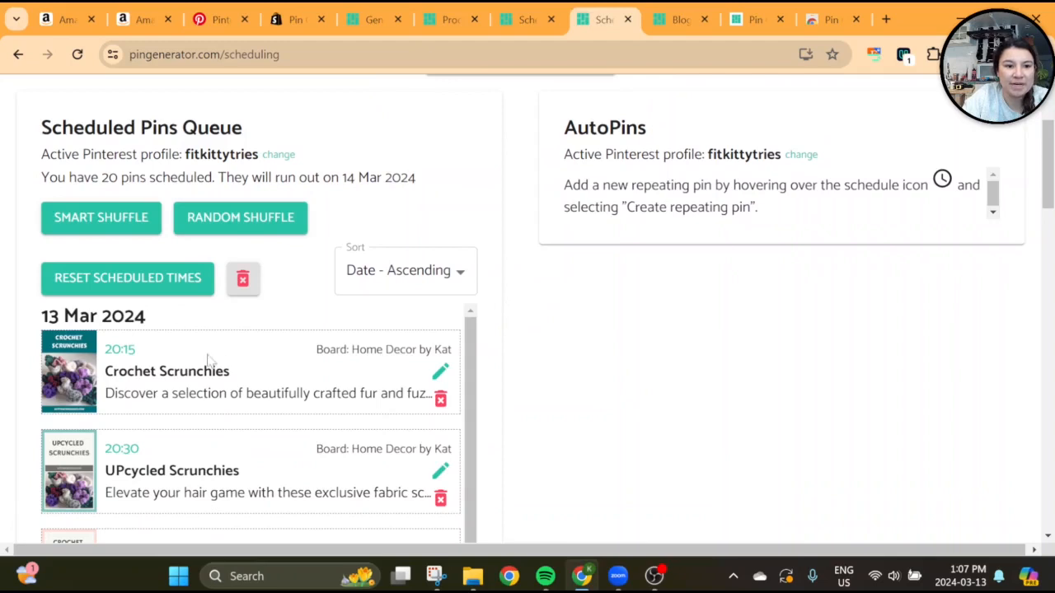
{"action": "scroll", "coordinate": [189, 449], "scroll_direction": "down", "scroll_amount": 3}
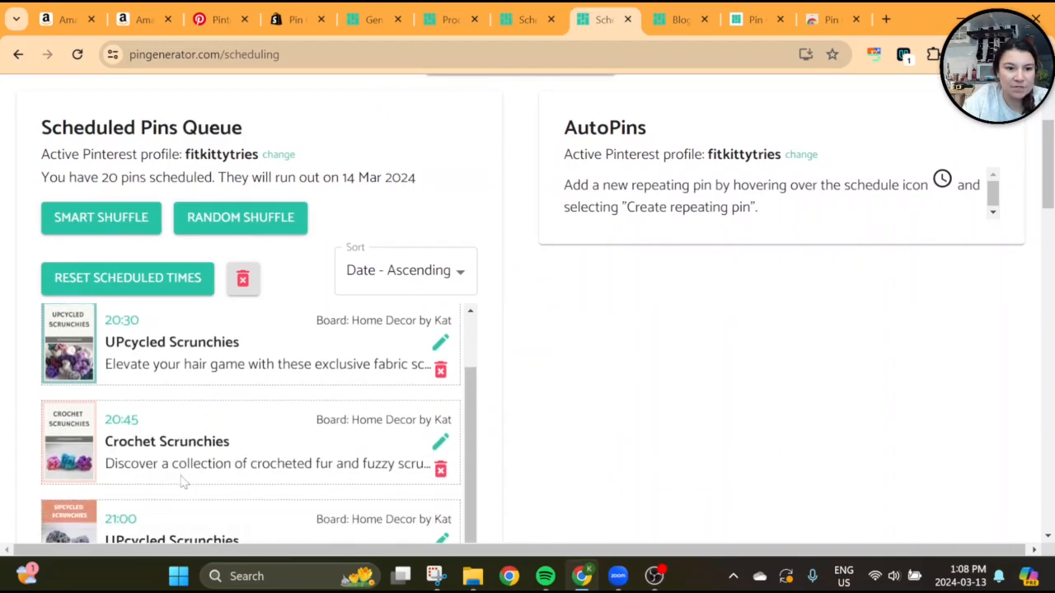
{"action": "scroll", "coordinate": [183, 483], "scroll_direction": "up", "scroll_amount": 3}
Review the pins per day, posting times, timezone and timeslots in the scheduling settings and save them
{"action": "scroll", "coordinate": [282, 283], "scroll_direction": "up", "scroll_amount": 1}
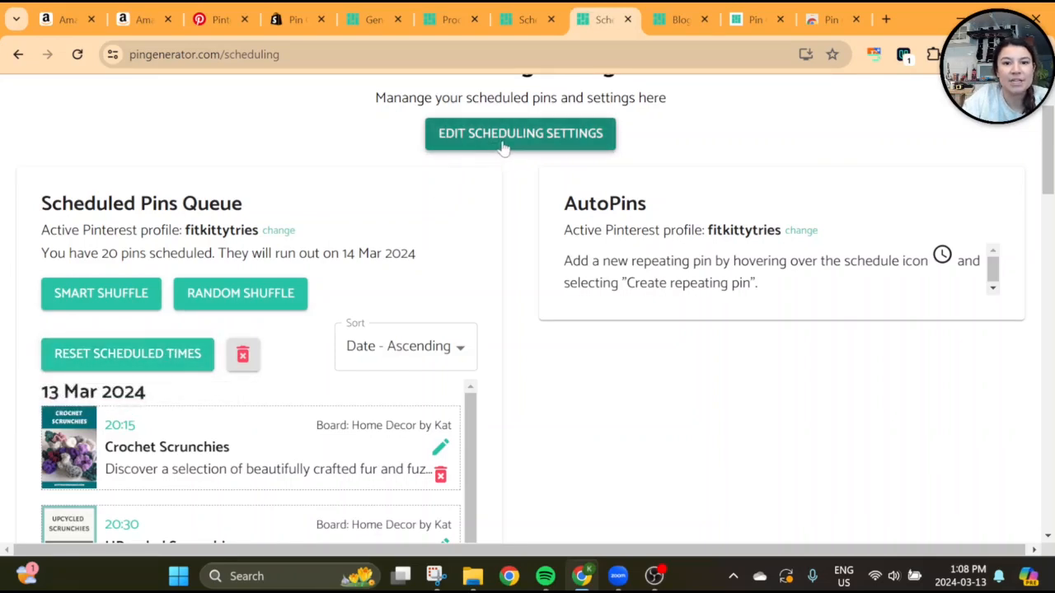
{"action": "scroll", "coordinate": [507, 148], "scroll_direction": "up", "scroll_amount": 1}
{"action": "left_click", "coordinate": [513, 210]}
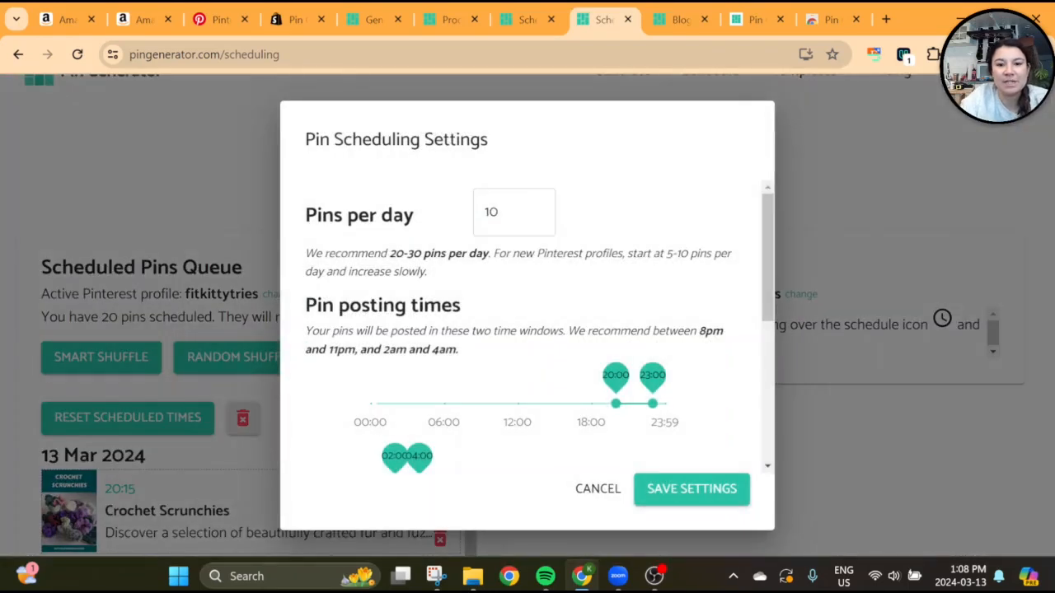
{"action": "scroll", "coordinate": [494, 288], "scroll_direction": "down", "scroll_amount": 1}
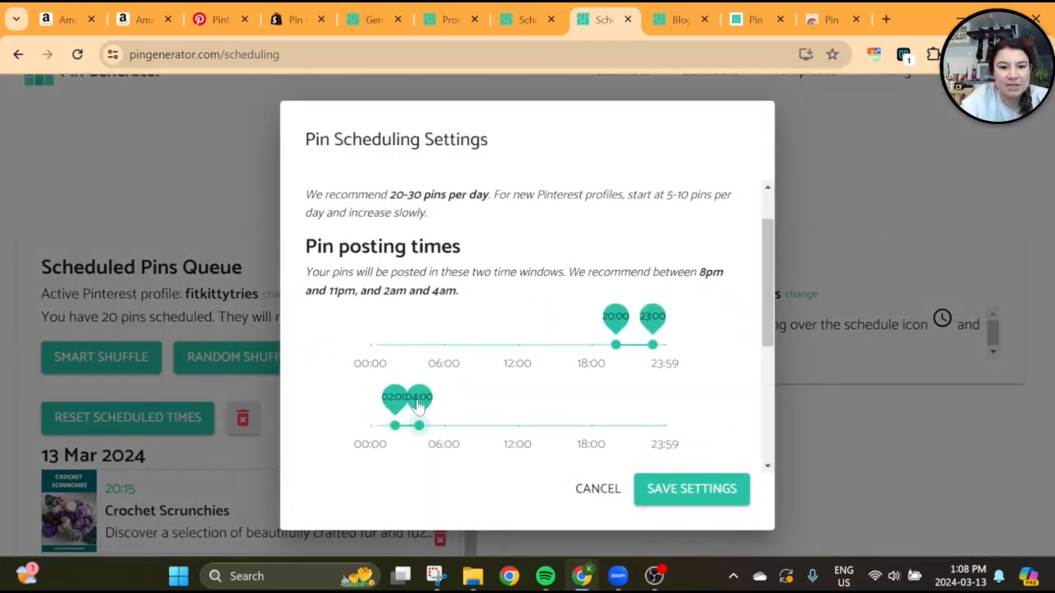
{"action": "scroll", "coordinate": [612, 346], "scroll_direction": "up", "scroll_amount": 1}
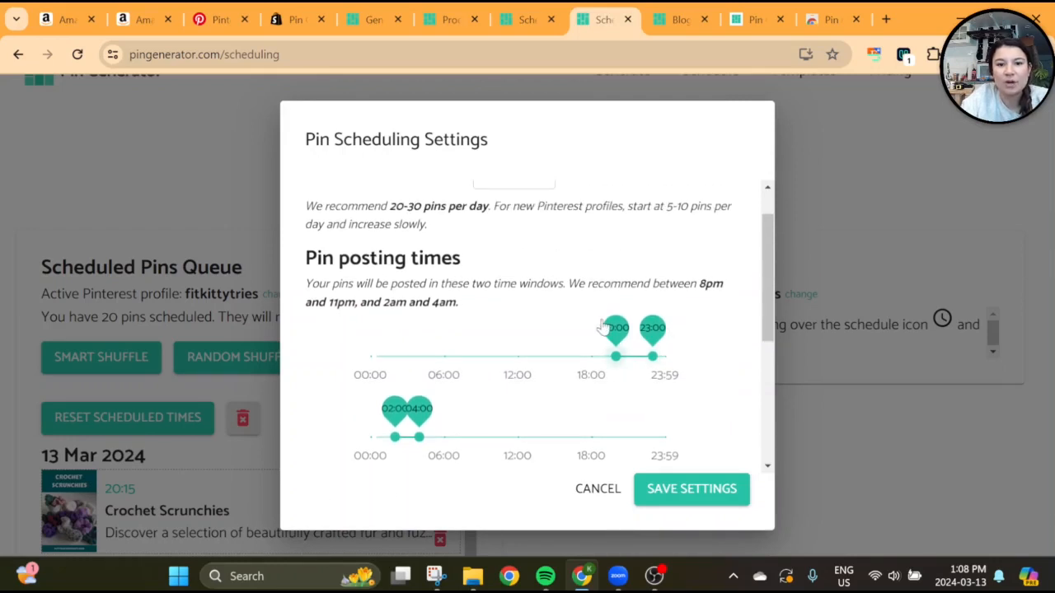
{"action": "scroll", "coordinate": [601, 329], "scroll_direction": "up", "scroll_amount": 1}
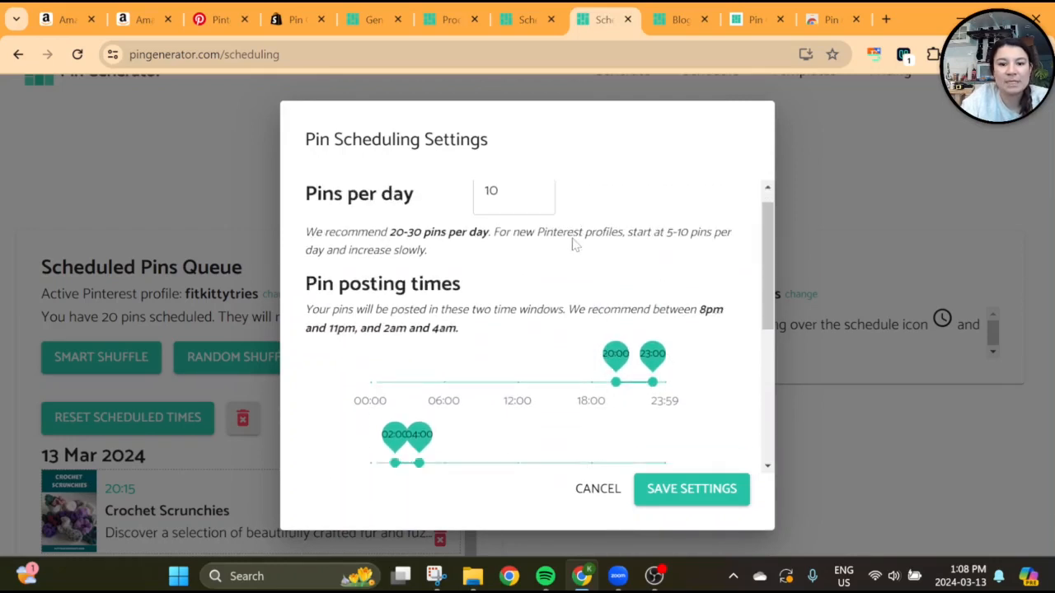
{"action": "scroll", "coordinate": [572, 242], "scroll_direction": "down", "scroll_amount": 3}
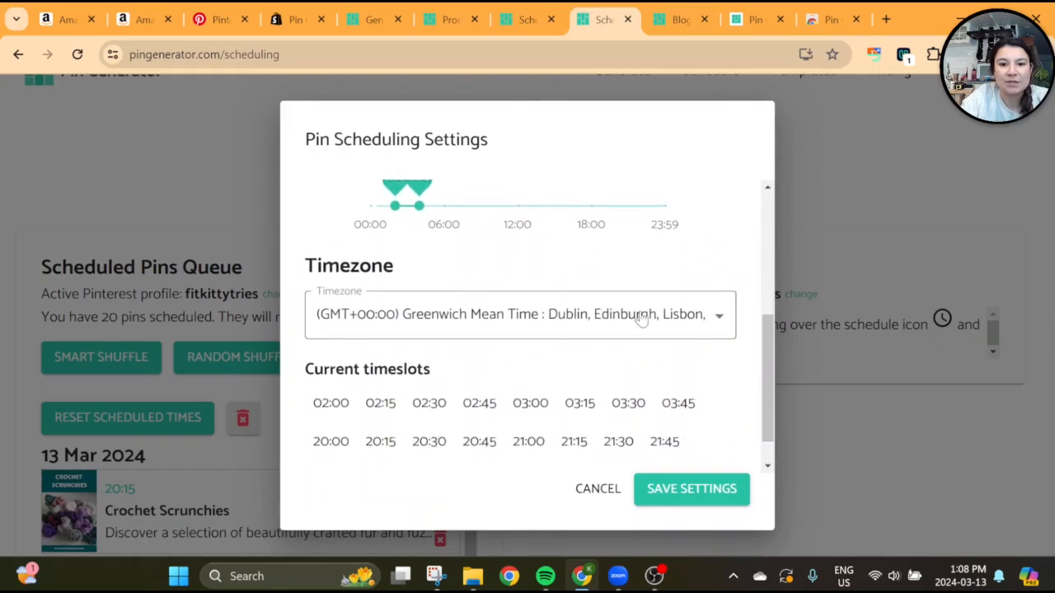
{"action": "scroll", "coordinate": [637, 315], "scroll_direction": "down", "scroll_amount": 1}
{"action": "scroll", "coordinate": [641, 317], "scroll_direction": "up", "scroll_amount": 1}
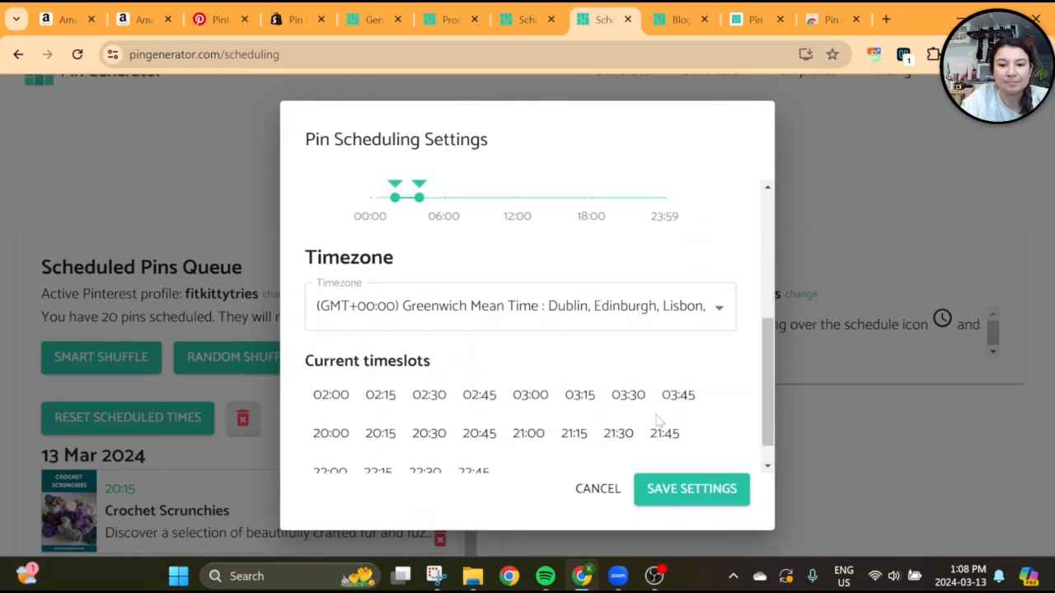
{"action": "scroll", "coordinate": [577, 363], "scroll_direction": "up", "scroll_amount": 3}
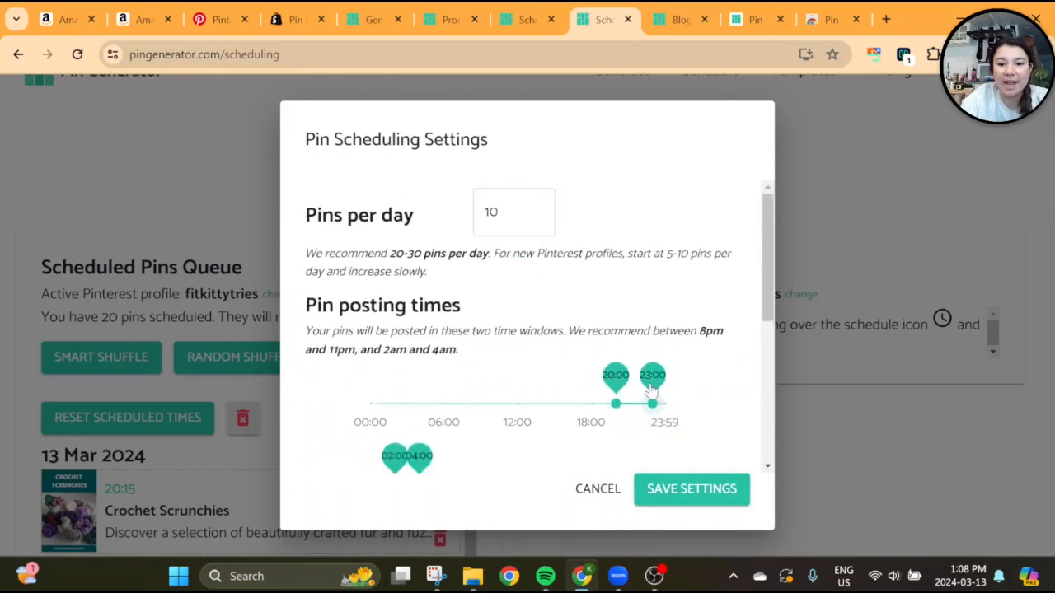
{"action": "left_click", "coordinate": [676, 487]}
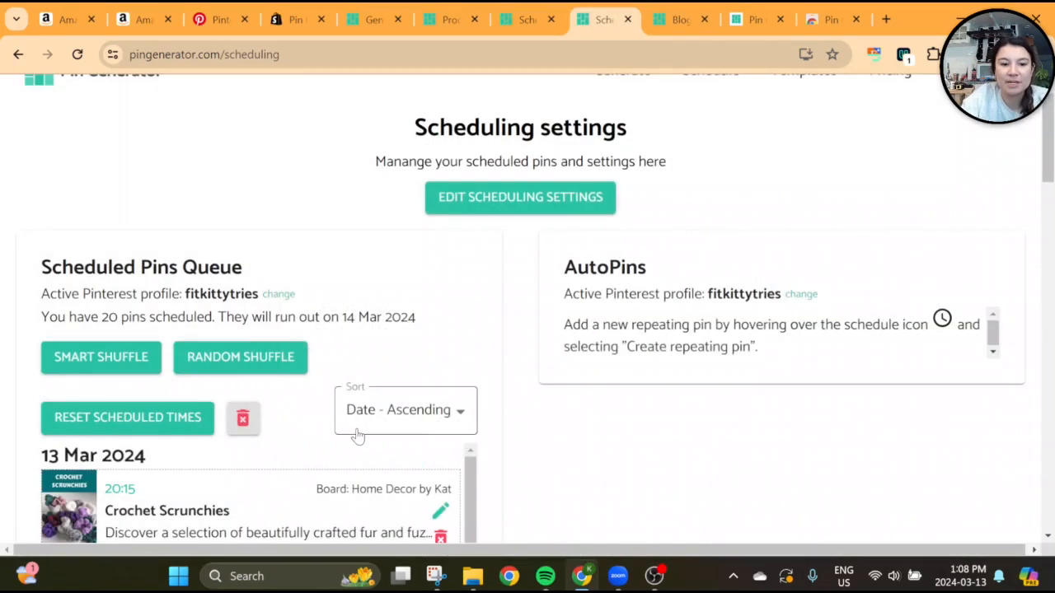
Look through the pins scheduled for 13 Mar 2024 and the queue's shuffle, reset and sort options
{"action": "scroll", "coordinate": [358, 435], "scroll_direction": "down", "scroll_amount": 2}
{"action": "scroll", "coordinate": [357, 435], "scroll_direction": "down", "scroll_amount": 1}
{"action": "scroll", "coordinate": [191, 436], "scroll_direction": "down", "scroll_amount": 1}
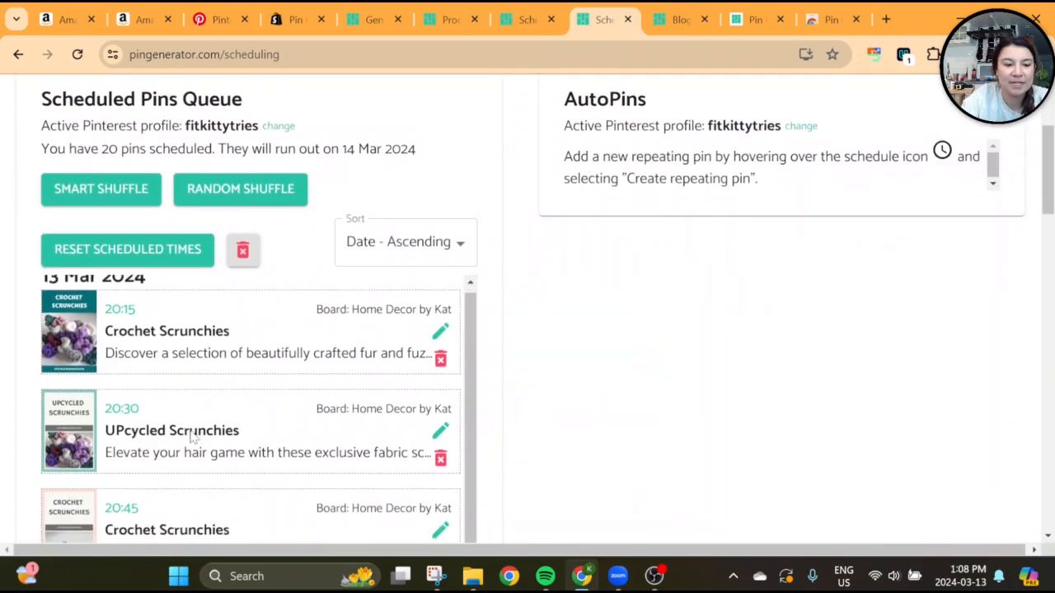
{"action": "scroll", "coordinate": [190, 436], "scroll_direction": "up", "scroll_amount": 1}
{"action": "scroll", "coordinate": [248, 413], "scroll_direction": "down", "scroll_amount": 3}
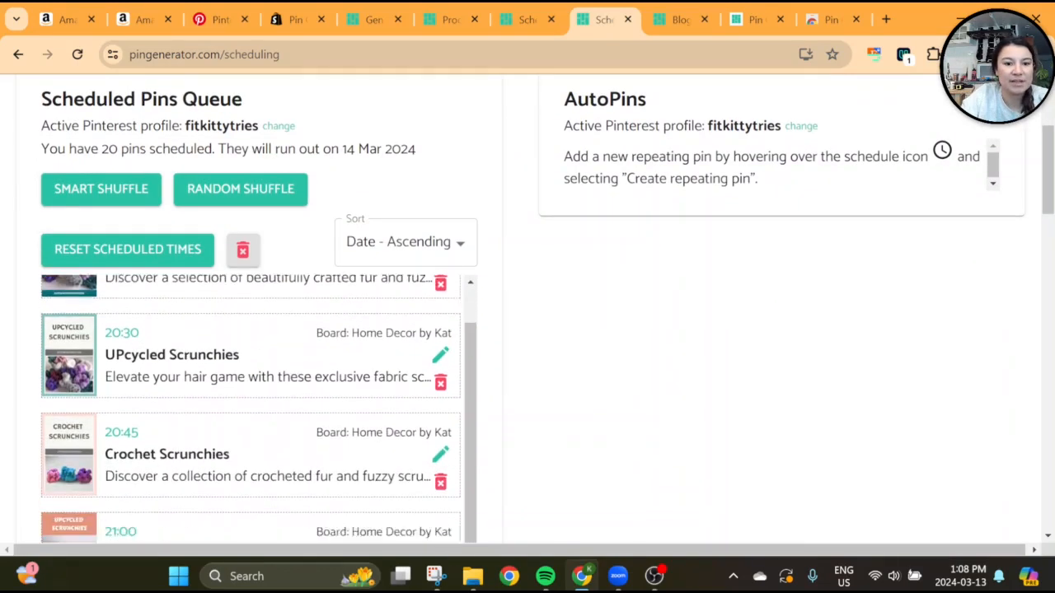
{"action": "scroll", "coordinate": [248, 412], "scroll_direction": "up", "scroll_amount": 5}
{"action": "scroll", "coordinate": [157, 445], "scroll_direction": "up", "scroll_amount": 2}
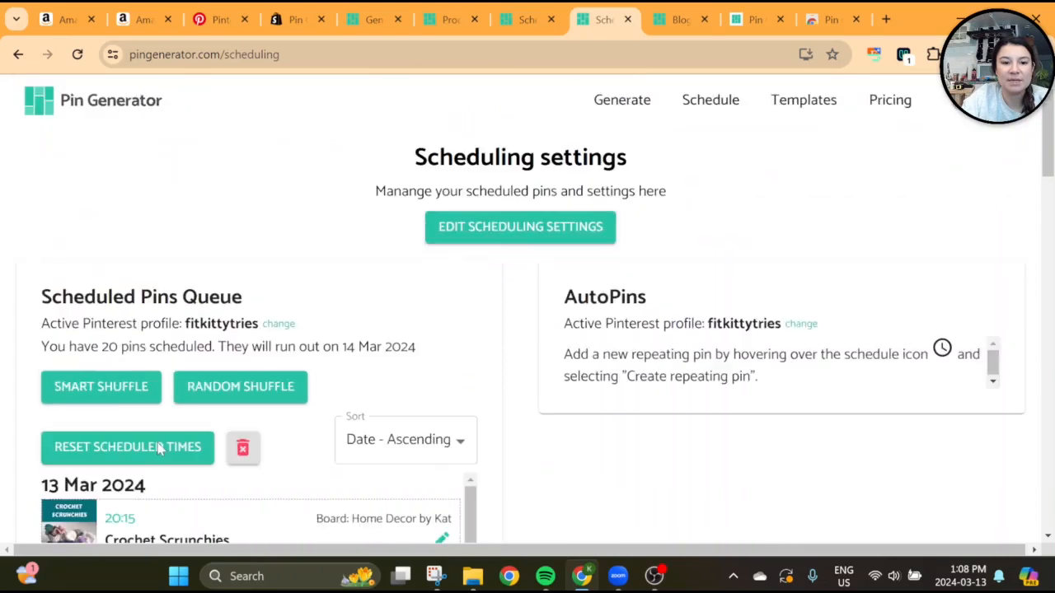
{"action": "scroll", "coordinate": [538, 347], "scroll_direction": "down", "scroll_amount": 2}
{"action": "scroll", "coordinate": [537, 347], "scroll_direction": "up", "scroll_amount": 2}
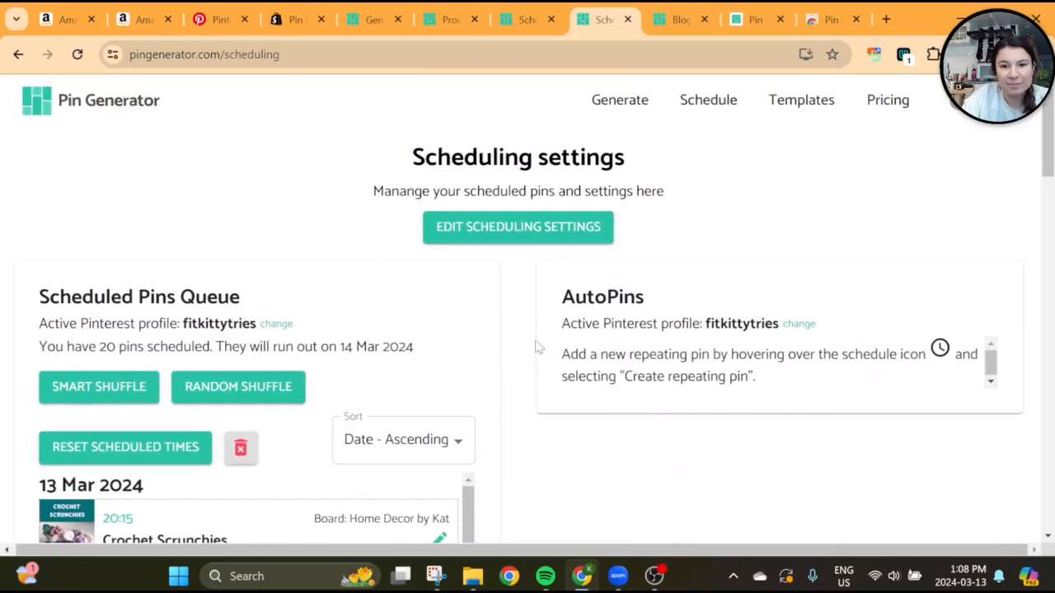
{"action": "scroll", "coordinate": [761, 254], "scroll_direction": "down", "scroll_amount": 1}
{"action": "scroll", "coordinate": [760, 254], "scroll_direction": "up", "scroll_amount": 1}
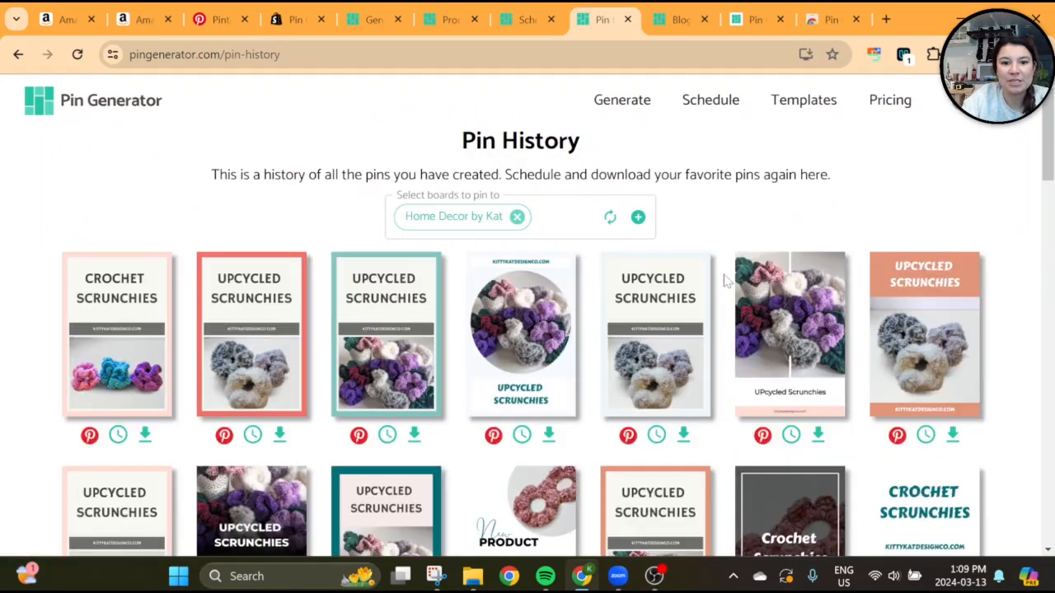
Open the pin history and look over all previously created pins, from the scrunchie designs to the wallpaper and Canva hack ones
{"action": "scroll", "coordinate": [723, 281], "scroll_direction": "down", "scroll_amount": 1}
{"action": "scroll", "coordinate": [724, 282], "scroll_direction": "up", "scroll_amount": 1}
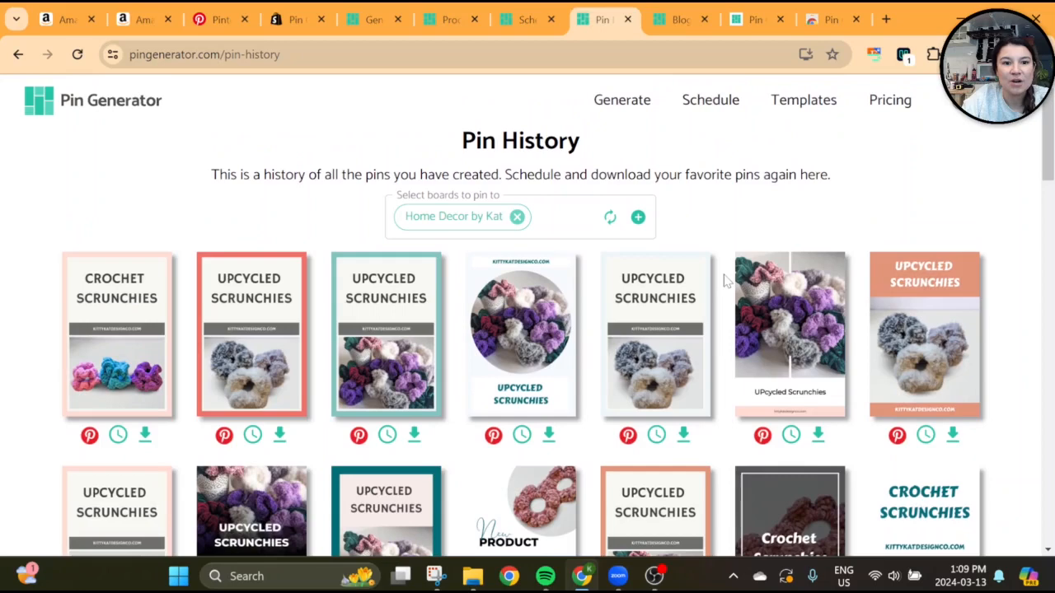
{"action": "scroll", "coordinate": [724, 281], "scroll_direction": "down", "scroll_amount": 1}
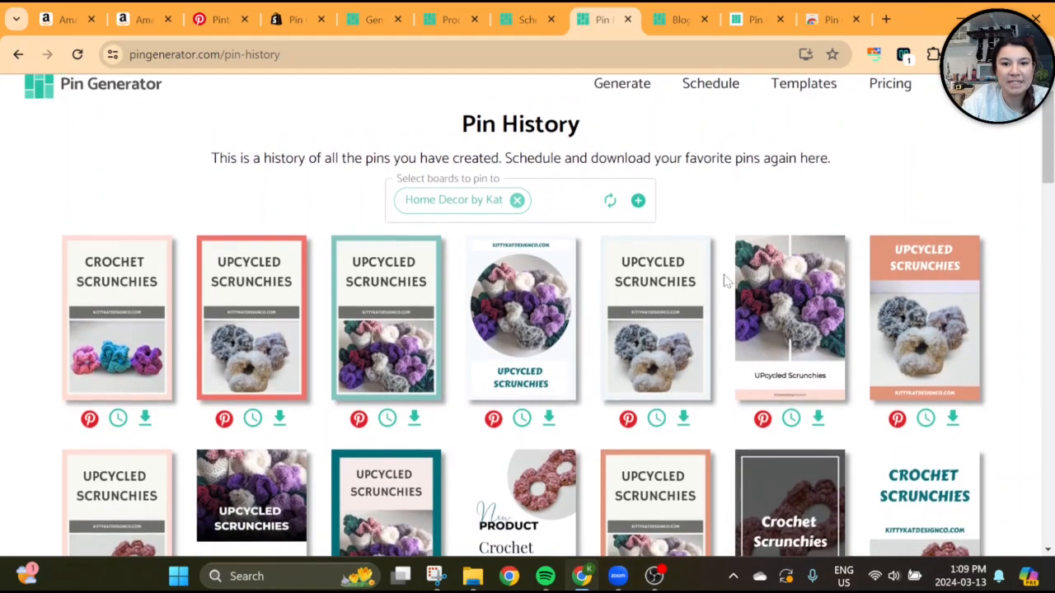
{"action": "scroll", "coordinate": [724, 281], "scroll_direction": "down", "scroll_amount": 2}
{"action": "scroll", "coordinate": [724, 281], "scroll_direction": "down", "scroll_amount": 8}
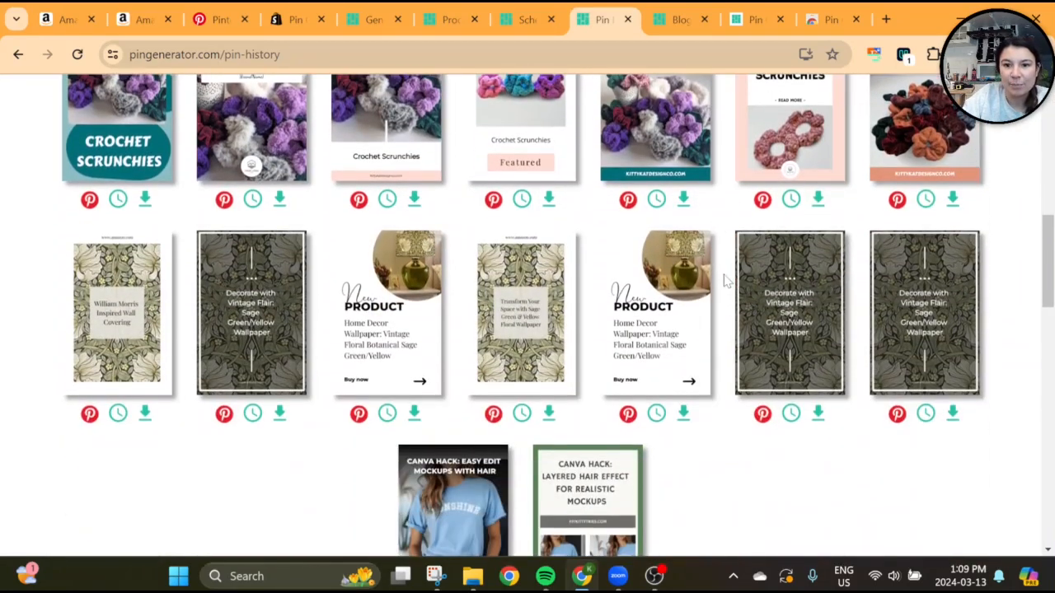
{"action": "scroll", "coordinate": [724, 281], "scroll_direction": "down", "scroll_amount": 1}
{"action": "scroll", "coordinate": [724, 281], "scroll_direction": "up", "scroll_amount": 5}
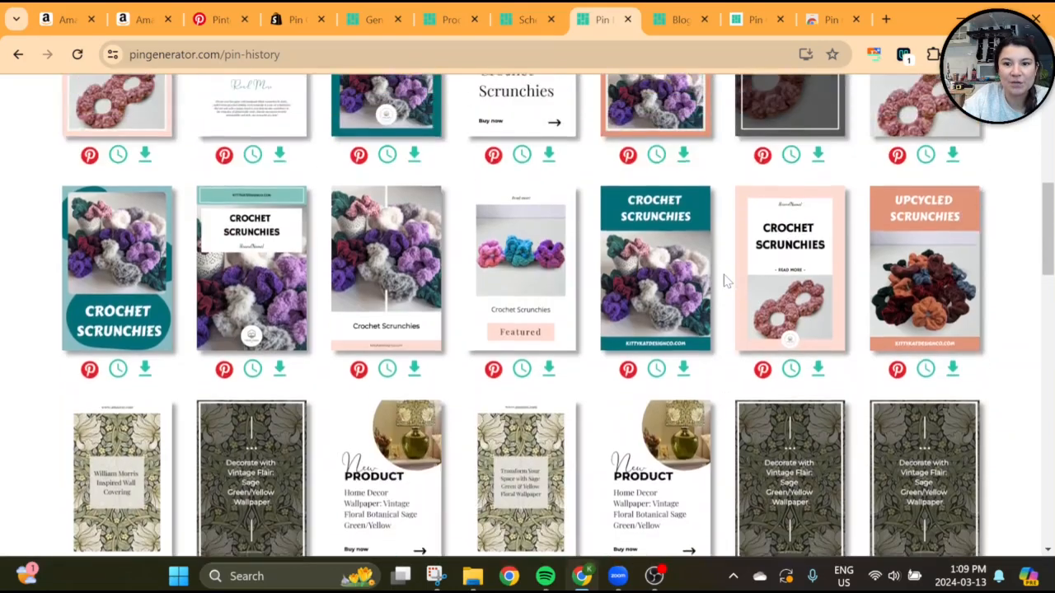
{"action": "scroll", "coordinate": [724, 281], "scroll_direction": "up", "scroll_amount": 5}
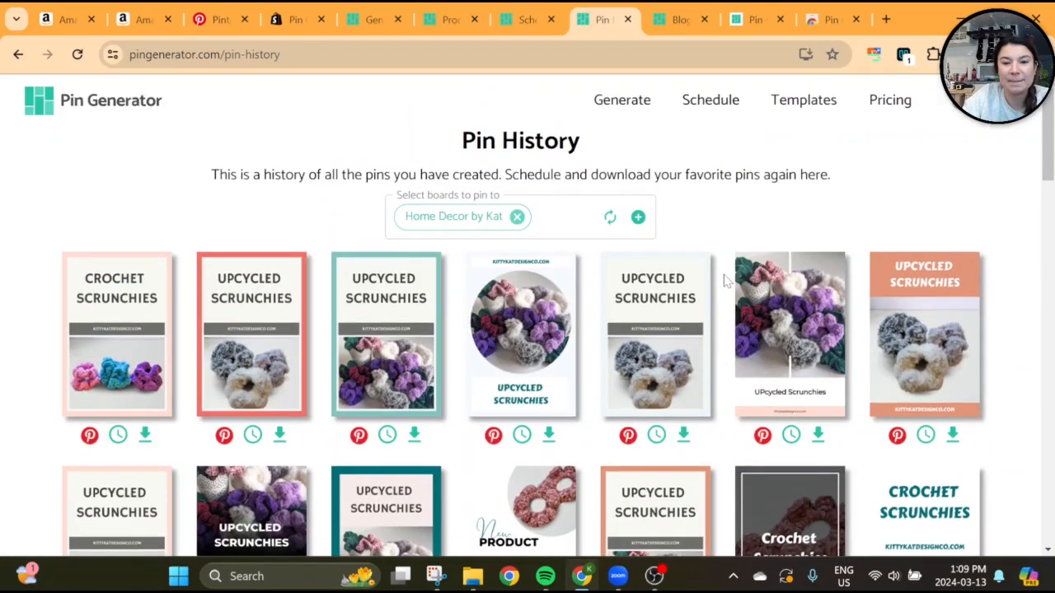
Start adding a new template of your own and browse the preset Pinterest design sizes
{"action": "left_click", "coordinate": [800, 112]}
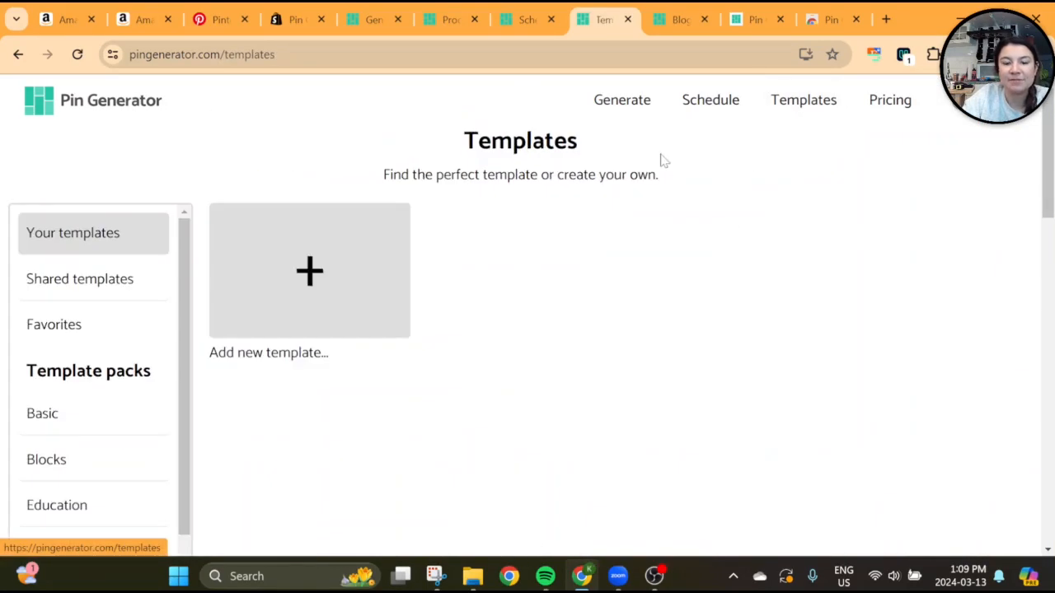
{"action": "left_click", "coordinate": [343, 252]}
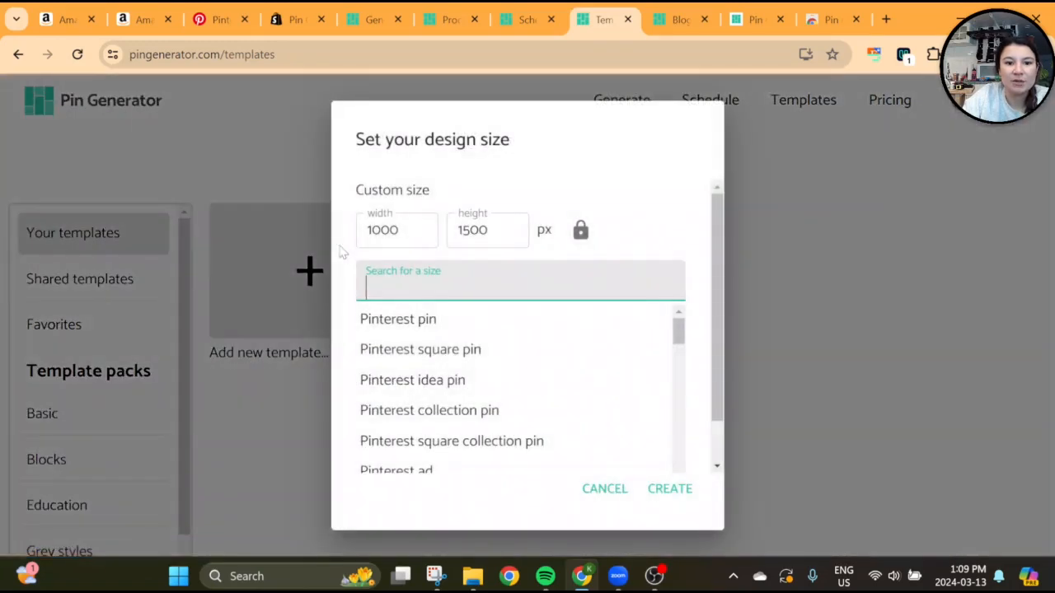
{"action": "scroll", "coordinate": [453, 371], "scroll_direction": "down", "scroll_amount": 3}
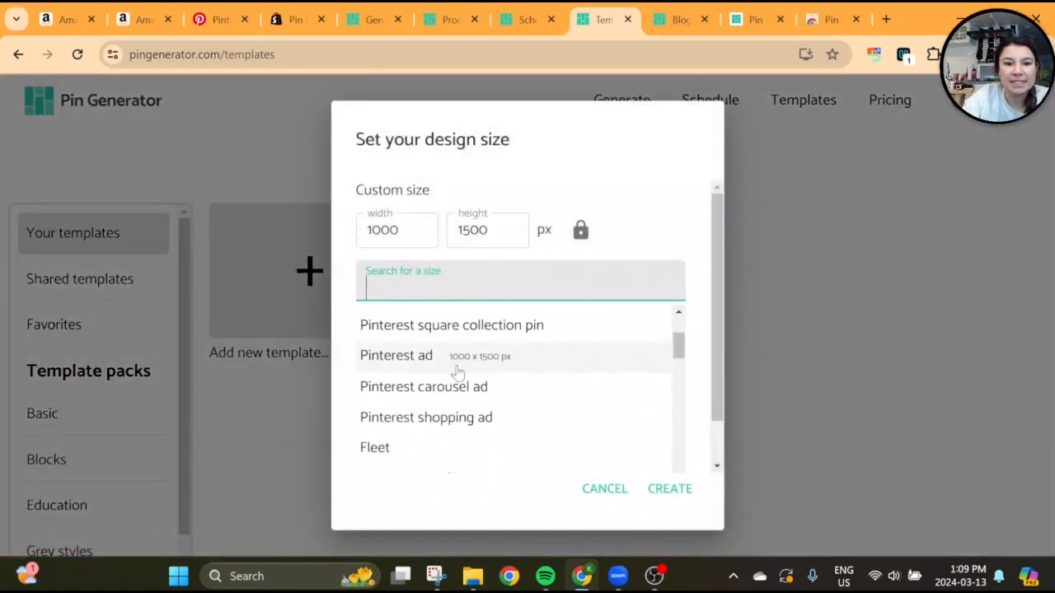
{"action": "left_click", "coordinate": [433, 396]}
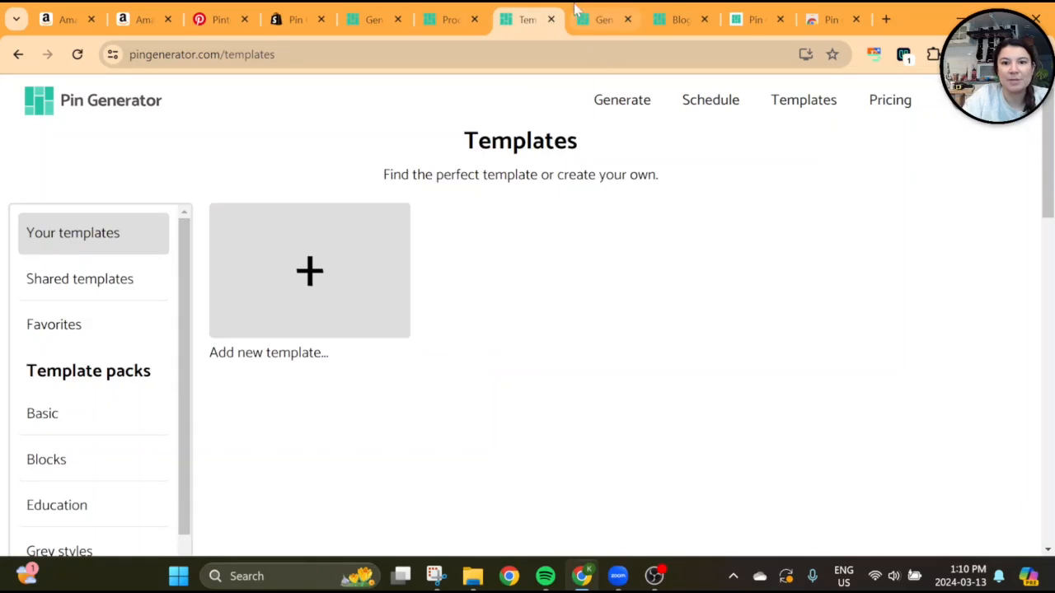
Return to the generated pins and open the template of the teal Crochet Scrunchies pin in the template builder
{"action": "left_click", "coordinate": [598, 18]}
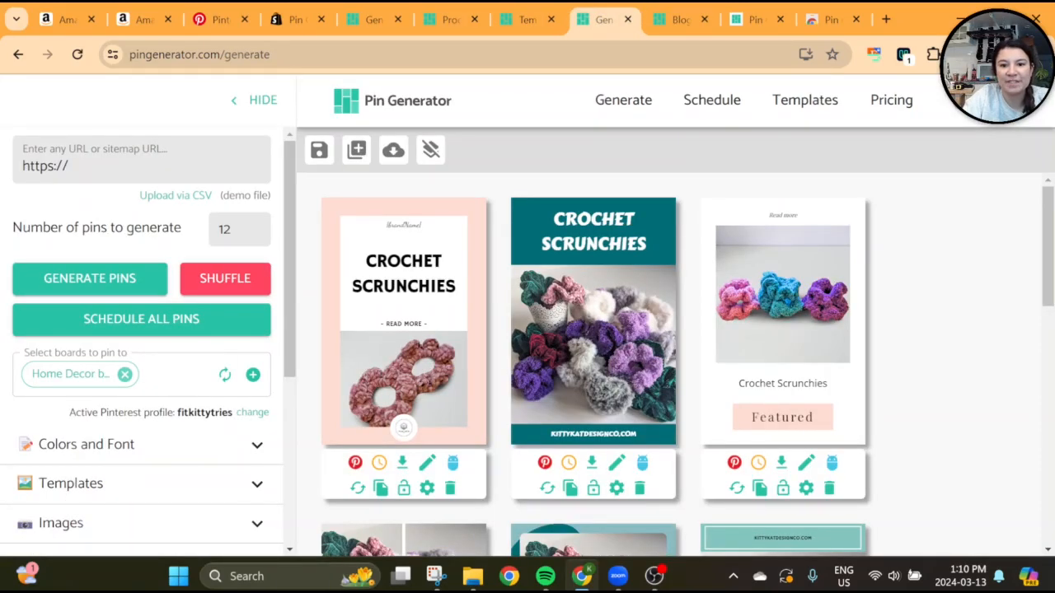
{"action": "left_click", "coordinate": [617, 488]}
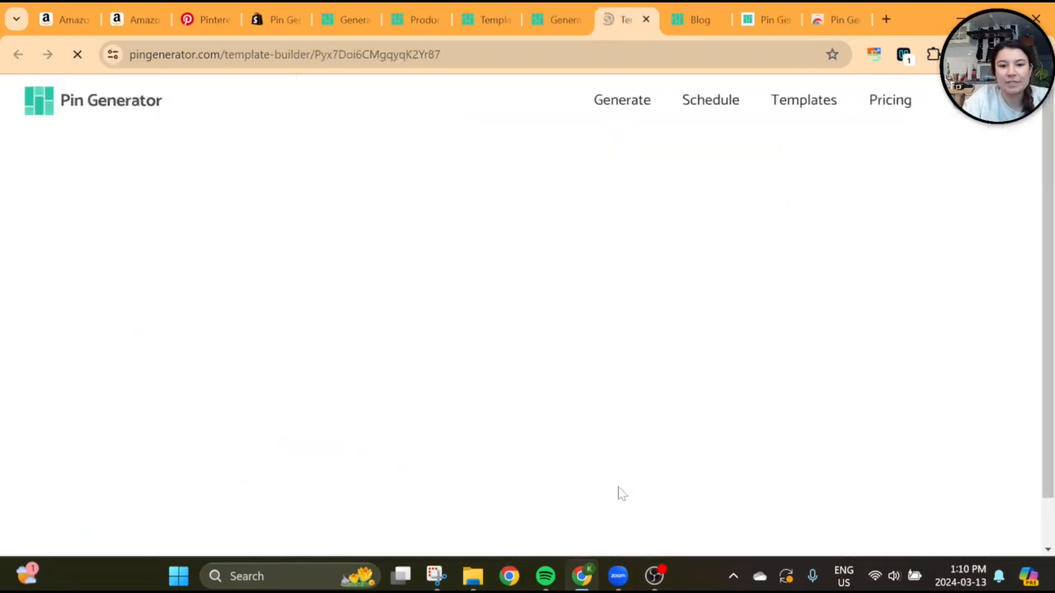